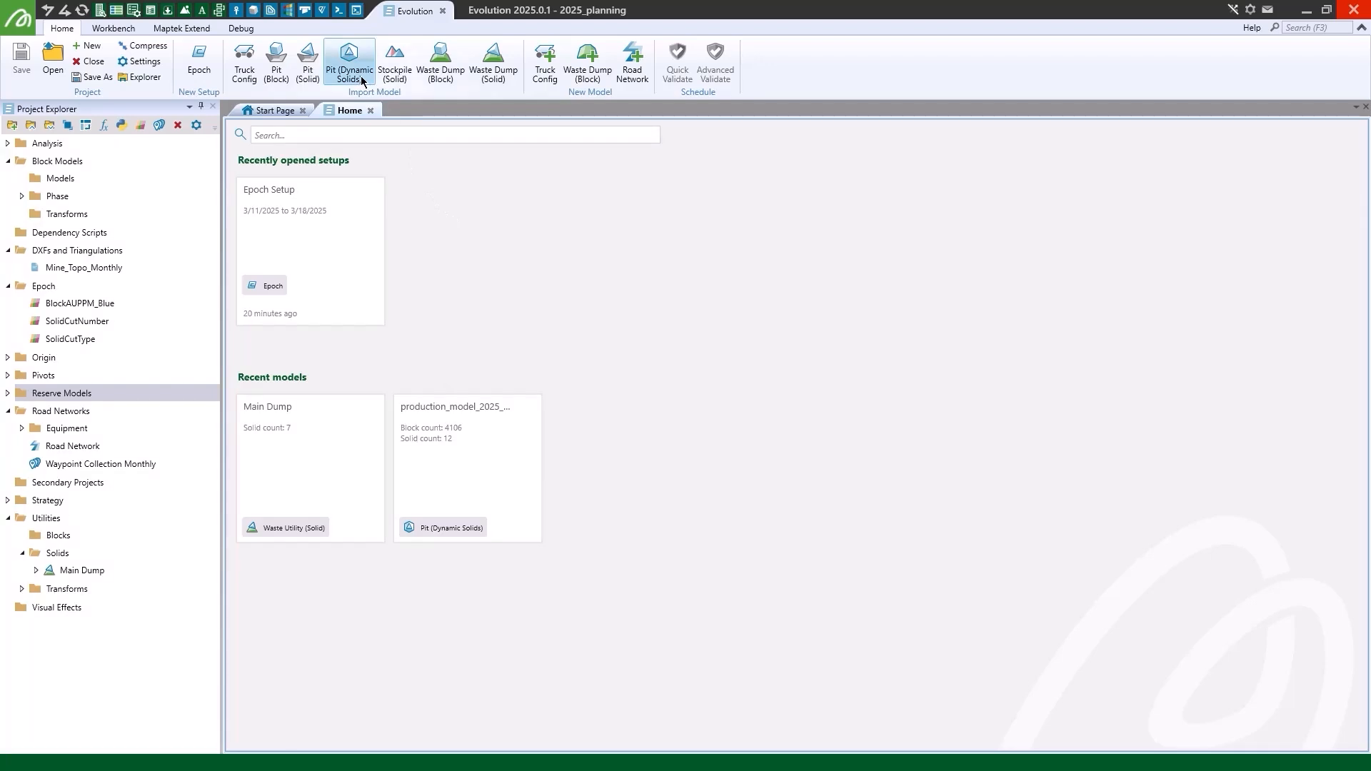
# - Start a dynamic solids pit import and choose production_model_2025.bmf from the Vulcan folder as its block model
pyautogui.click(363, 81)
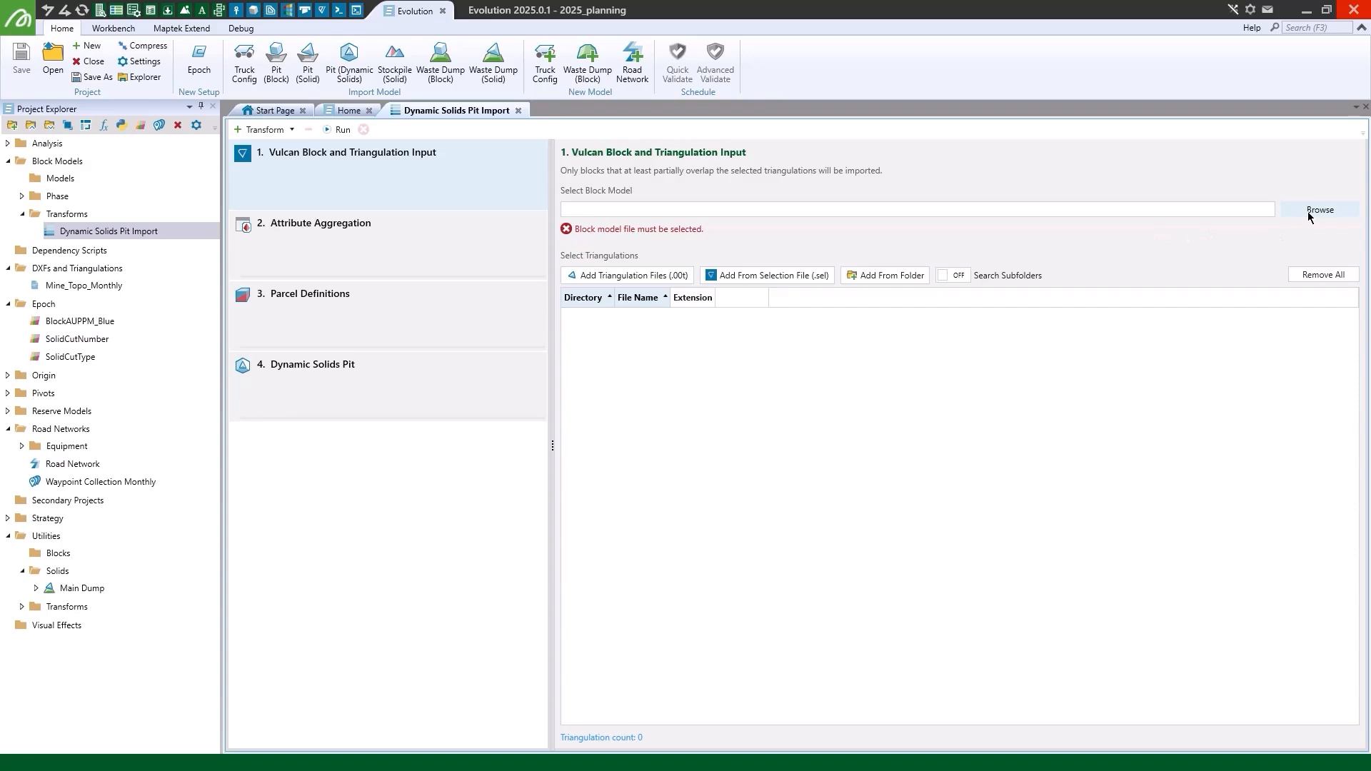
pyautogui.click(1320, 210)
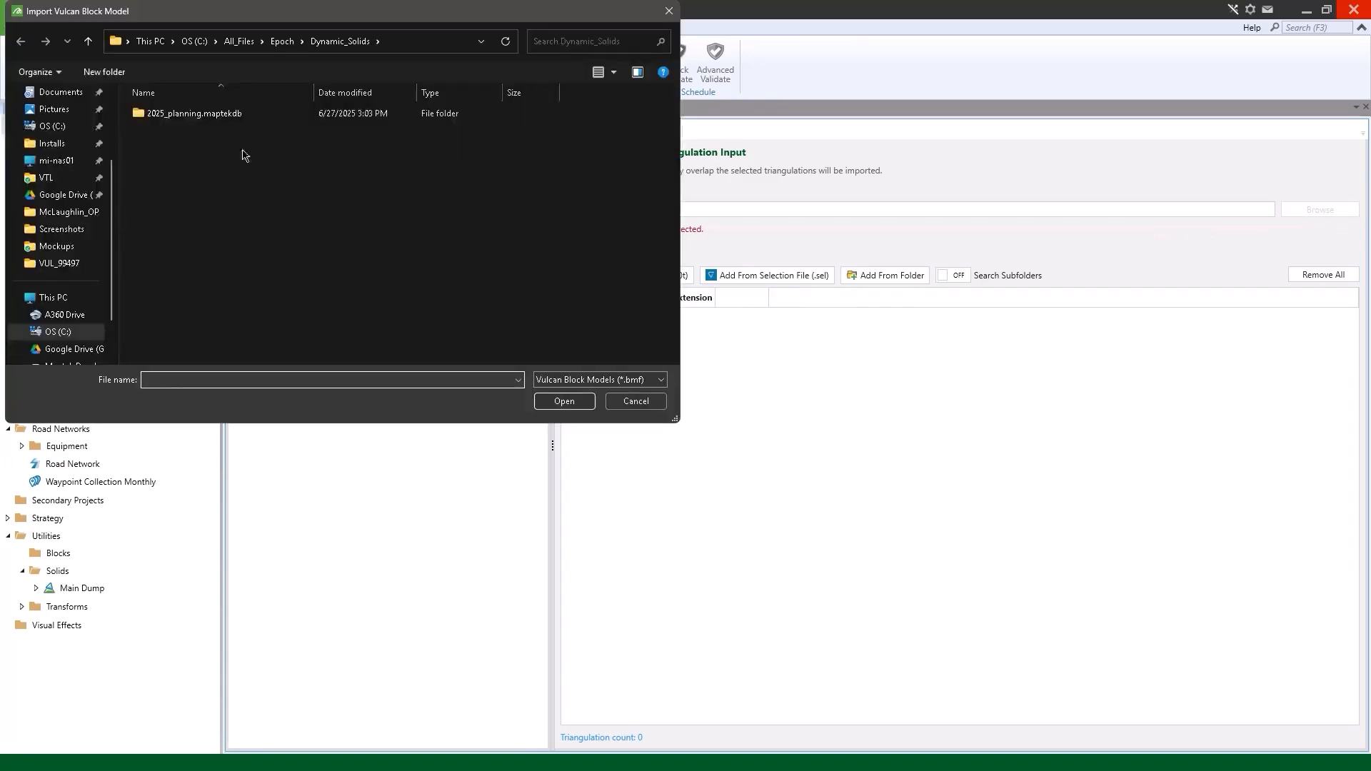
pyautogui.click(240, 41)
pyautogui.doubleClick(195, 140)
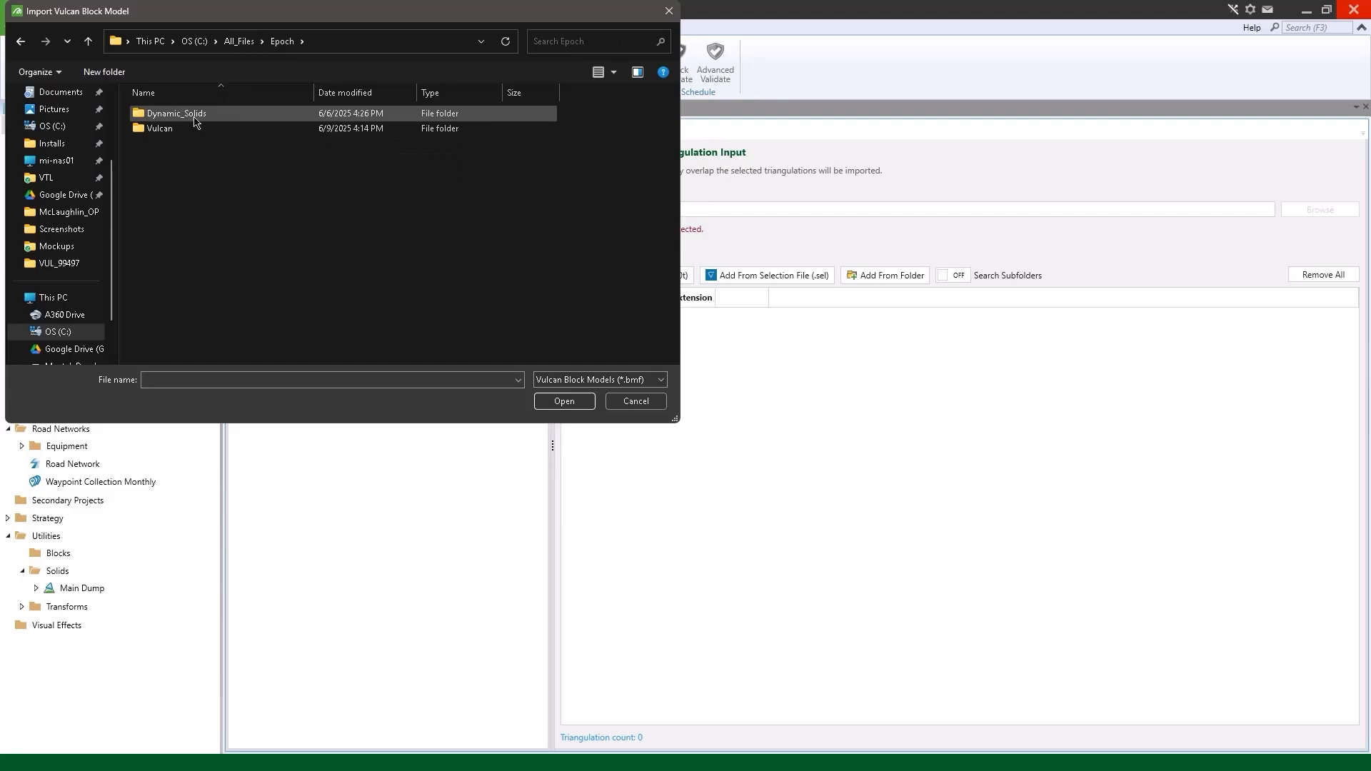
pyautogui.doubleClick(179, 129)
pyautogui.doubleClick(203, 182)
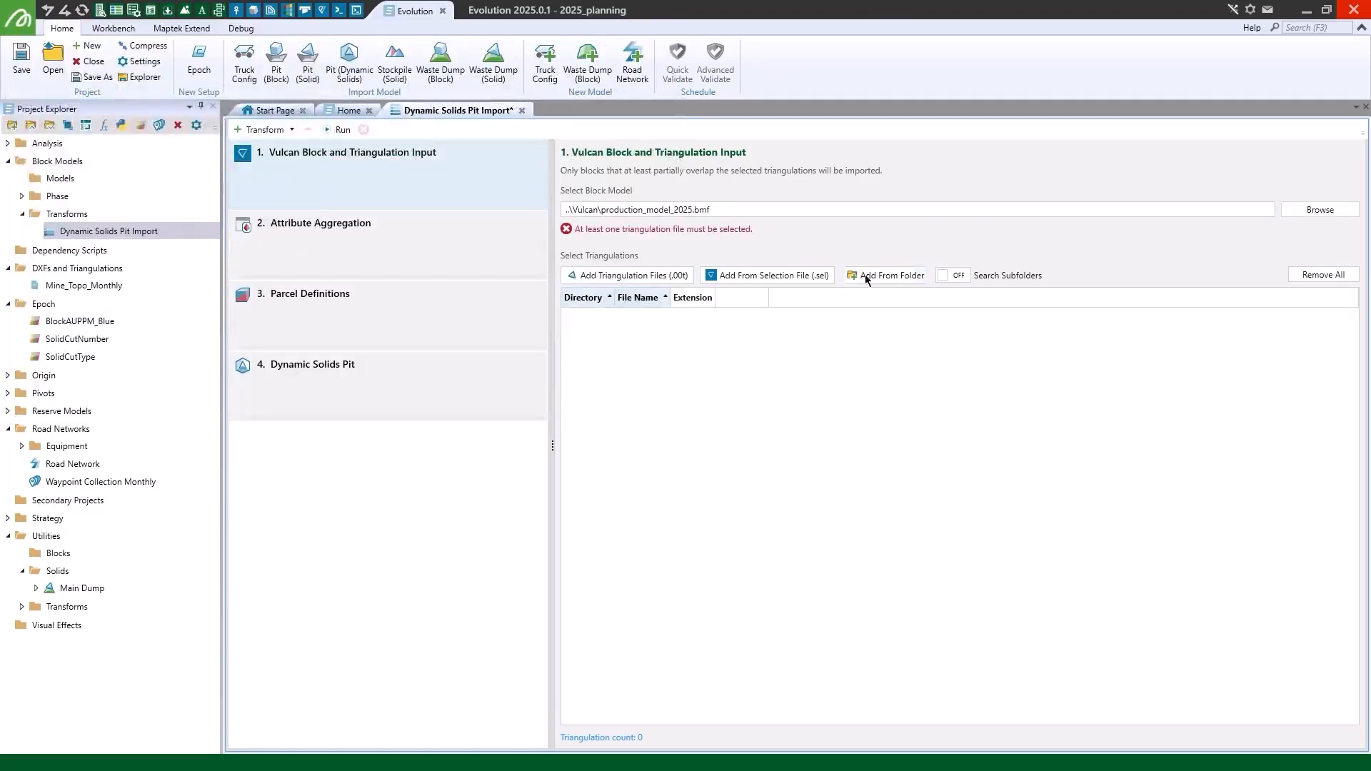
# - Add the triangulations from mining_solids.tri\PB10.tri\280.tri to the import, with subfolder searching on
pyautogui.click(952, 275)
pyautogui.click(844, 275)
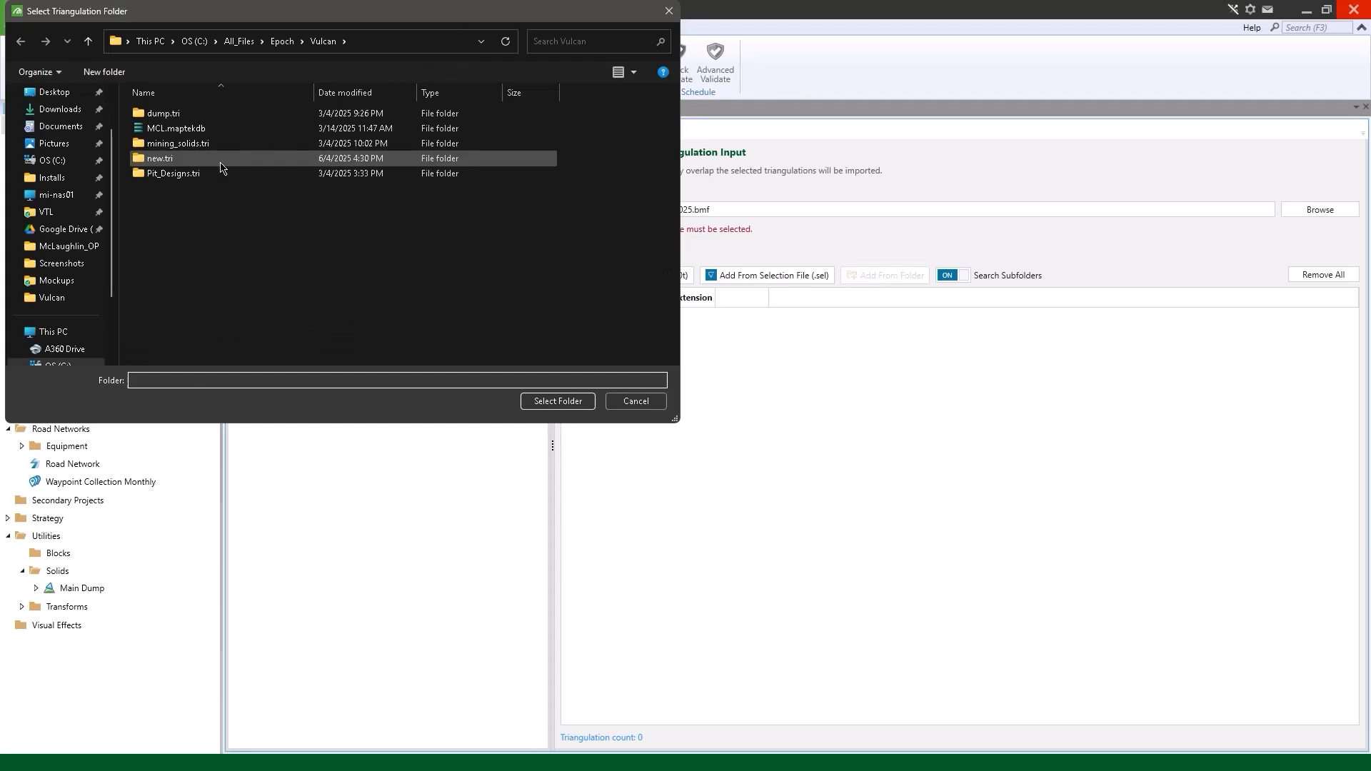
pyautogui.click(206, 146)
pyautogui.doubleClick(205, 148)
pyautogui.doubleClick(177, 114)
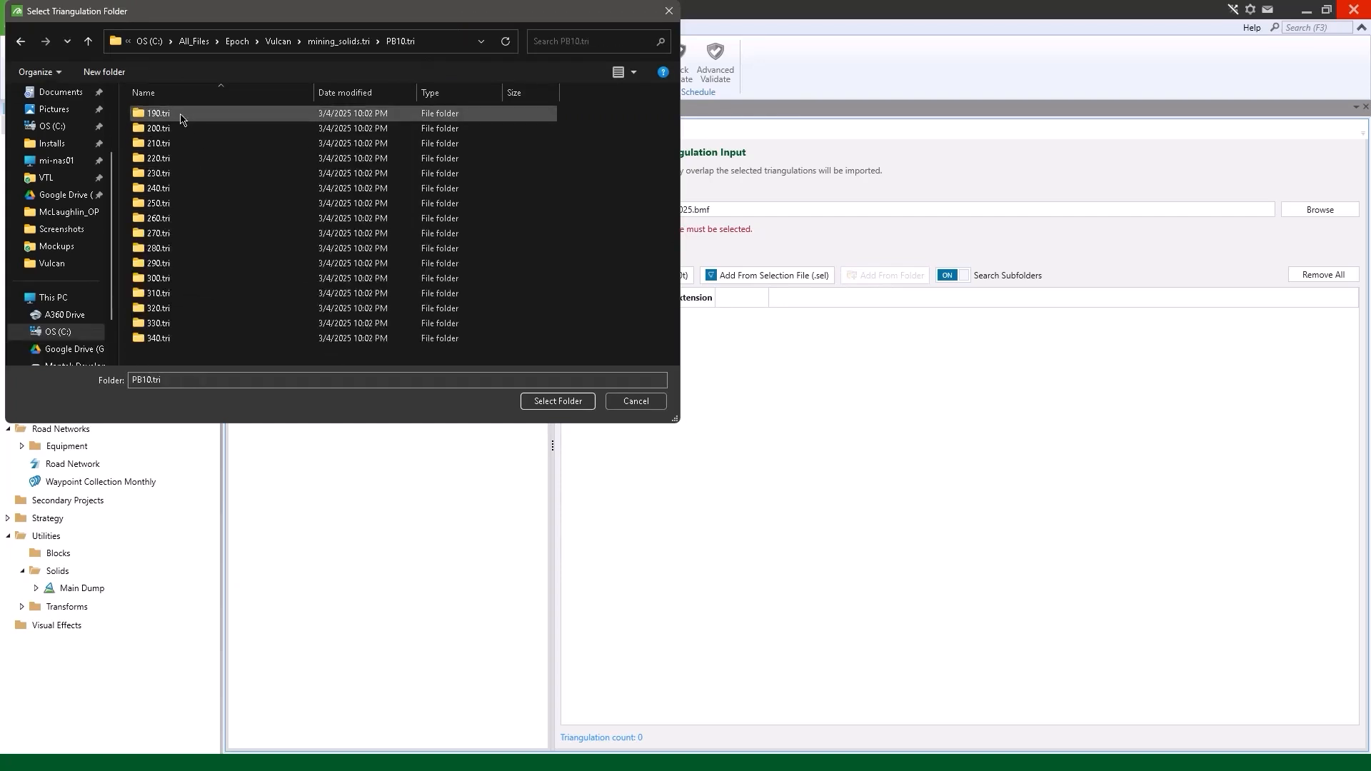
pyautogui.click(172, 249)
pyautogui.click(534, 401)
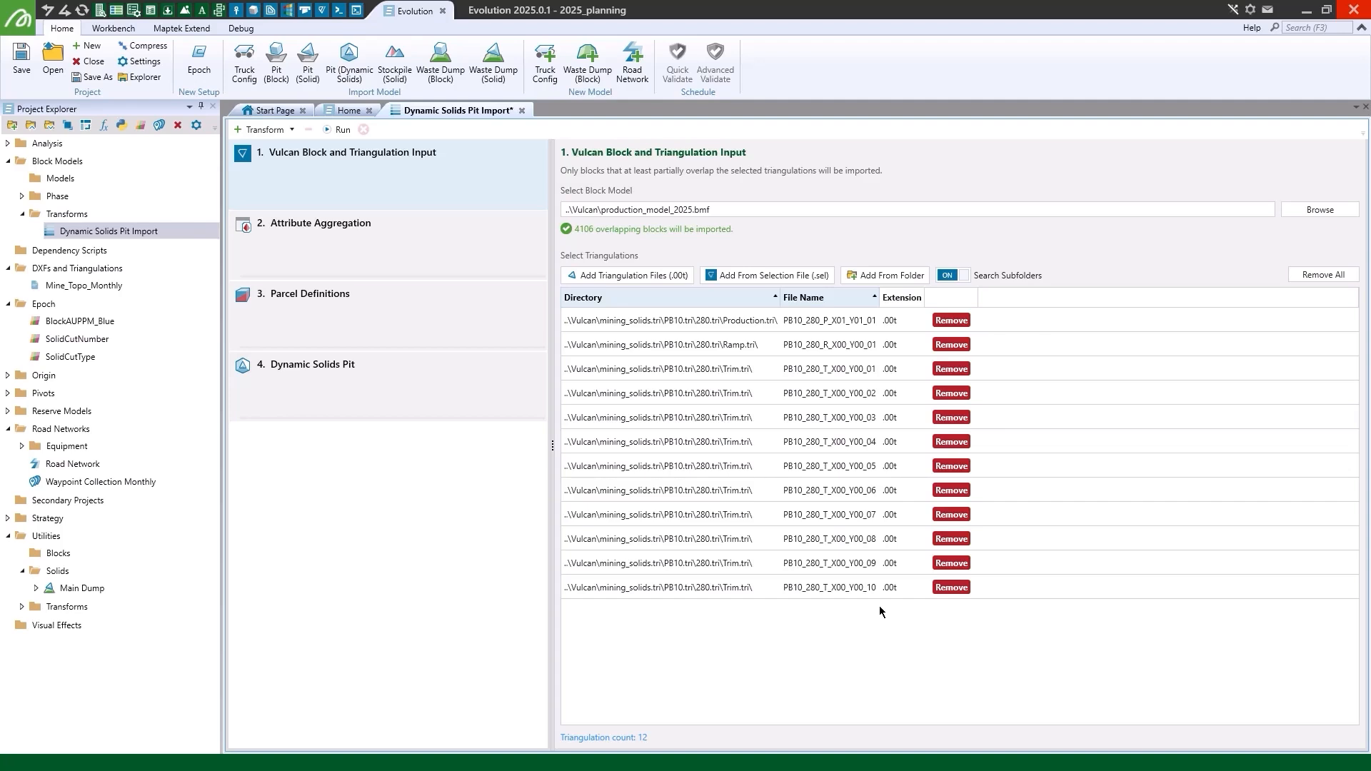
# - Run the dynamic solids pit import, close its transform, and open the imported production_model_2025 for viewing
pyautogui.click(342, 130)
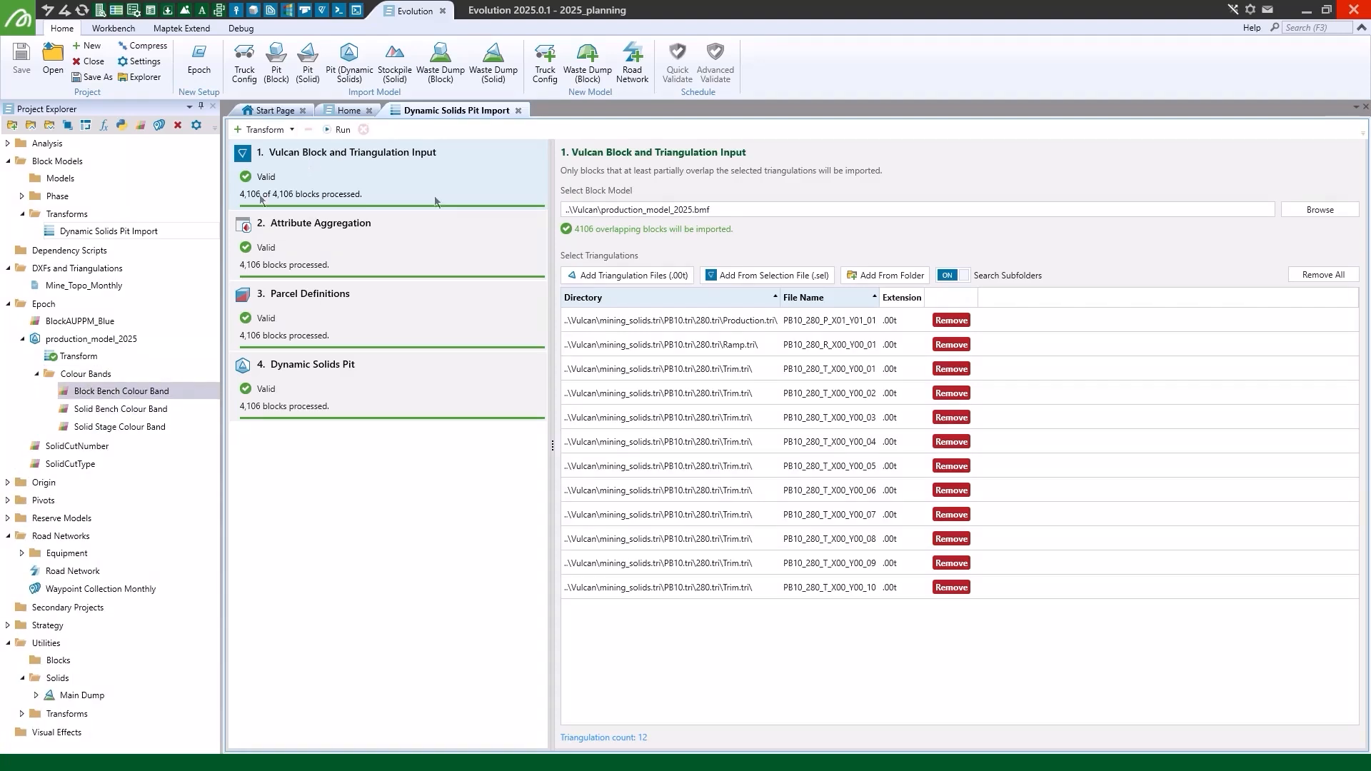
pyautogui.click(519, 111)
pyautogui.click(85, 342)
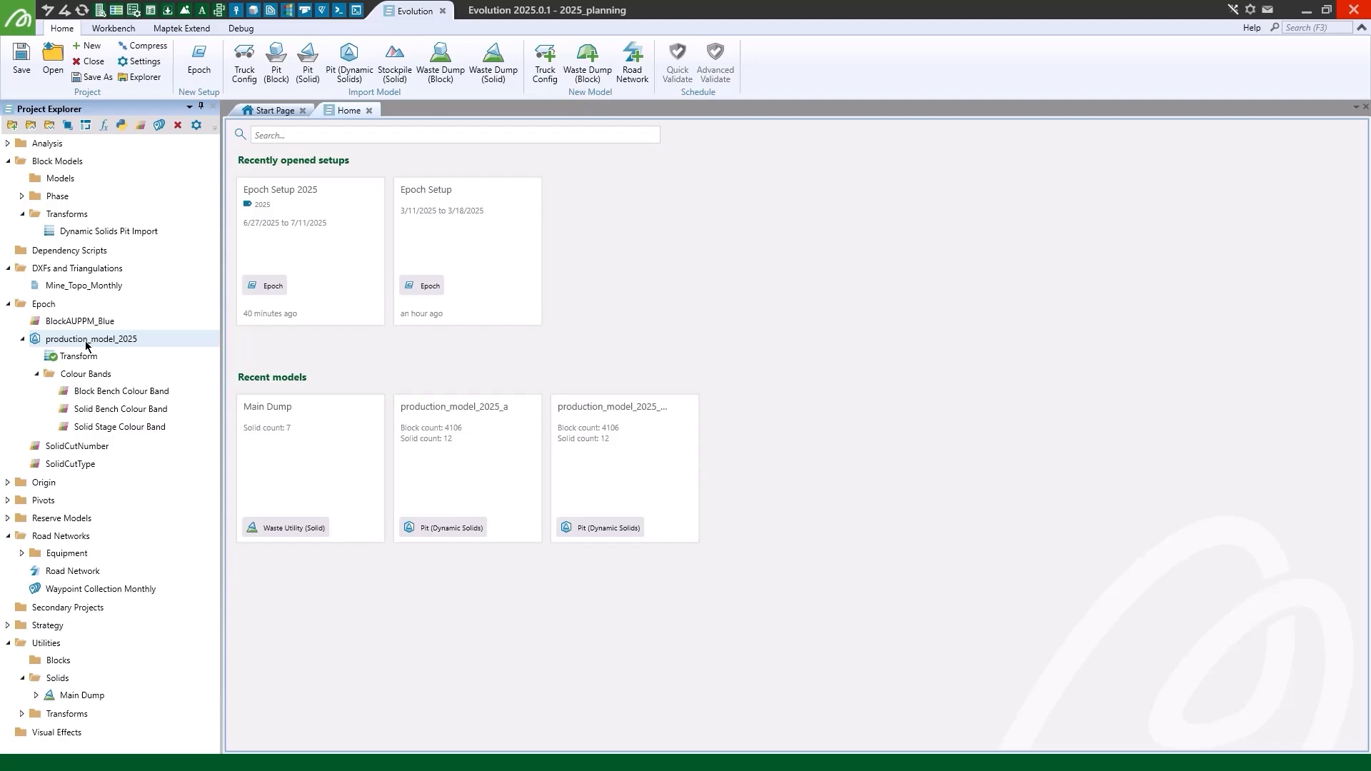
pyautogui.doubleClick(86, 340)
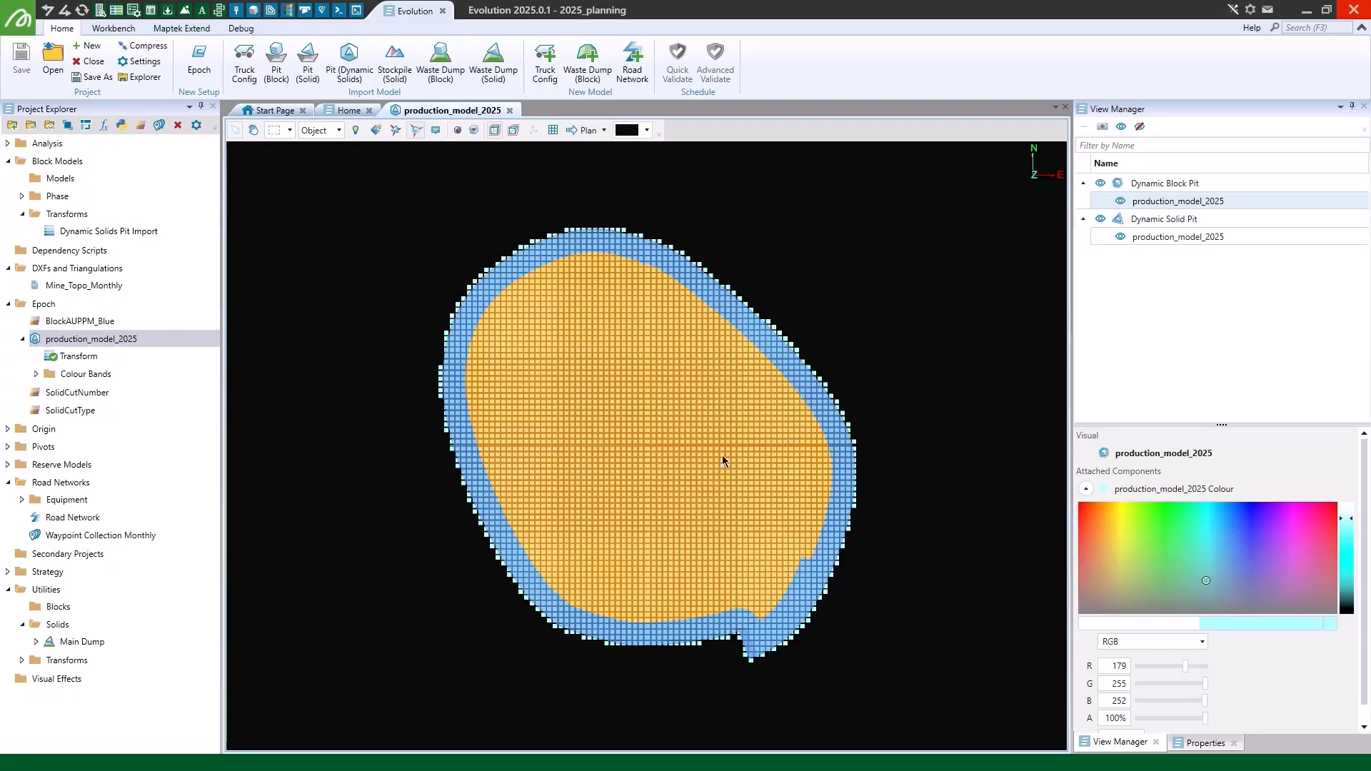
pyautogui.click(392, 133)
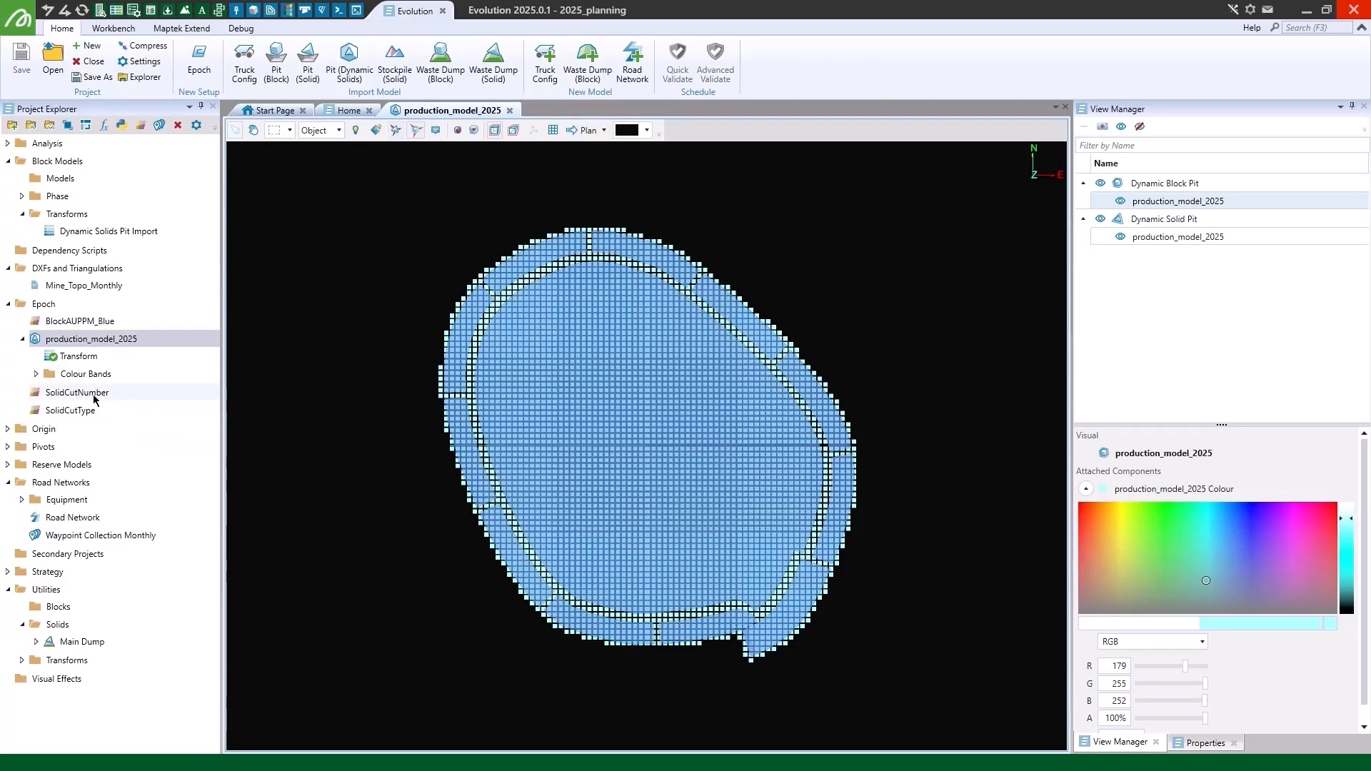
# - Apply the BlockAUPPM_Blue colour band to the production_model_2025 blocks and view them in 3D
pyautogui.moveTo(75, 323); pyautogui.dragTo(365, 358)
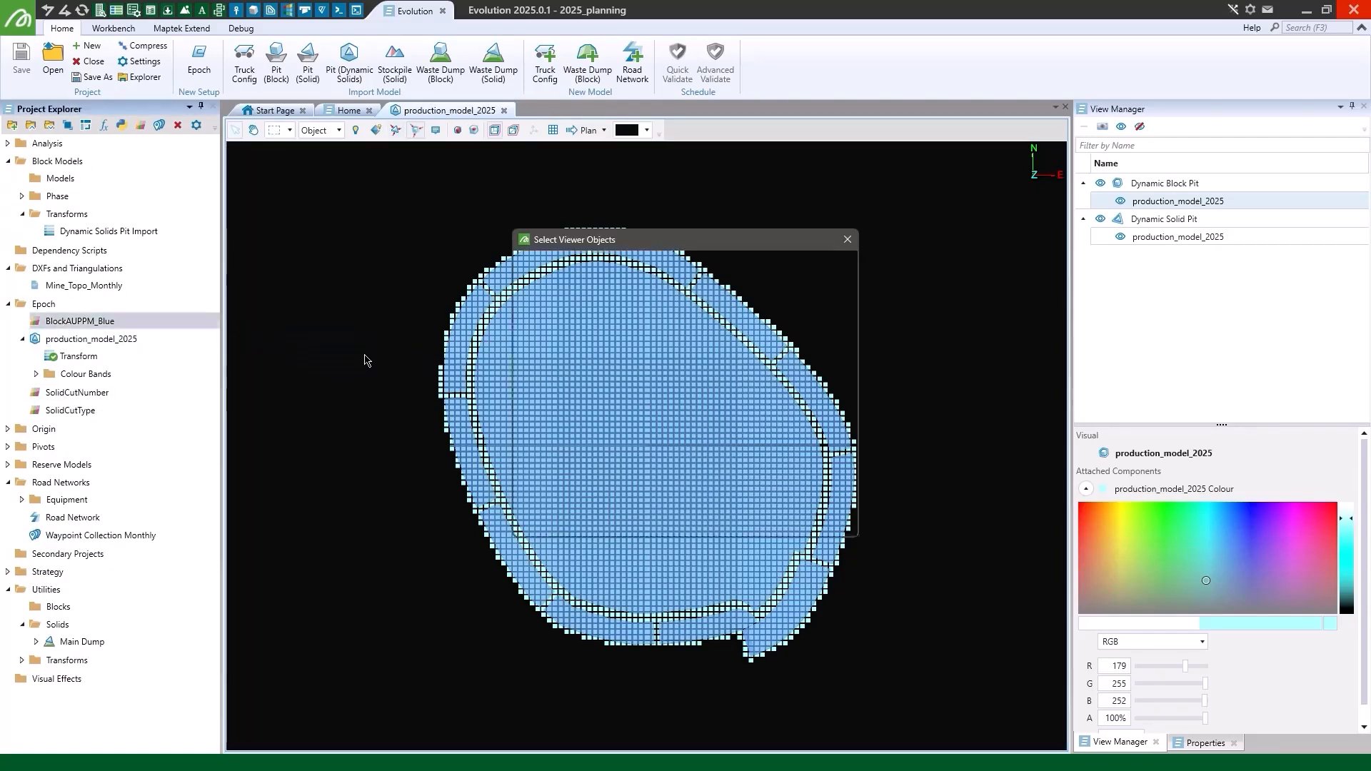
pyautogui.click(558, 344)
pyautogui.click(770, 517)
pyautogui.moveTo(885, 603); pyautogui.dragTo(927, 463, button='right')
pyautogui.scroll(3, 672, 477)
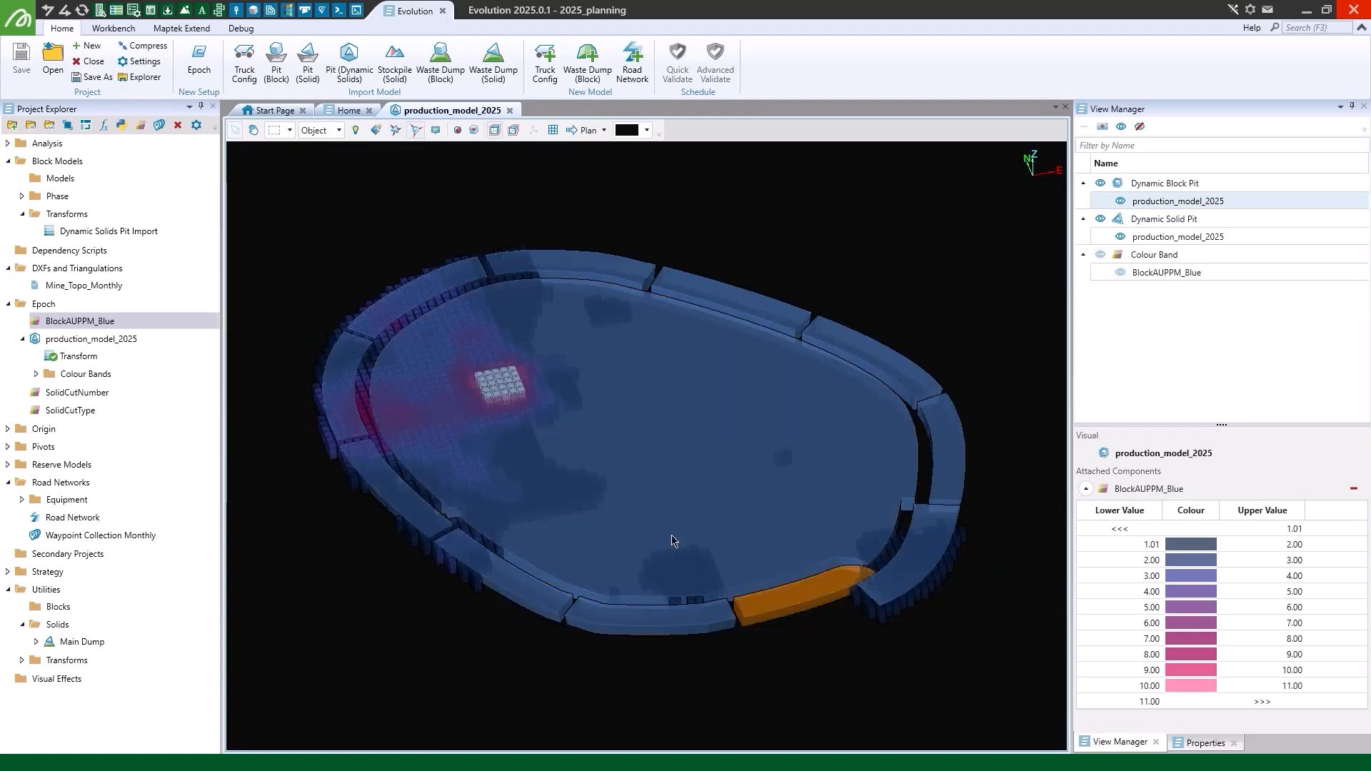
# - Examine the coloured grade blocks with the dynamic solid pit hidden and shown again, and close the model view
pyautogui.click(1121, 237)
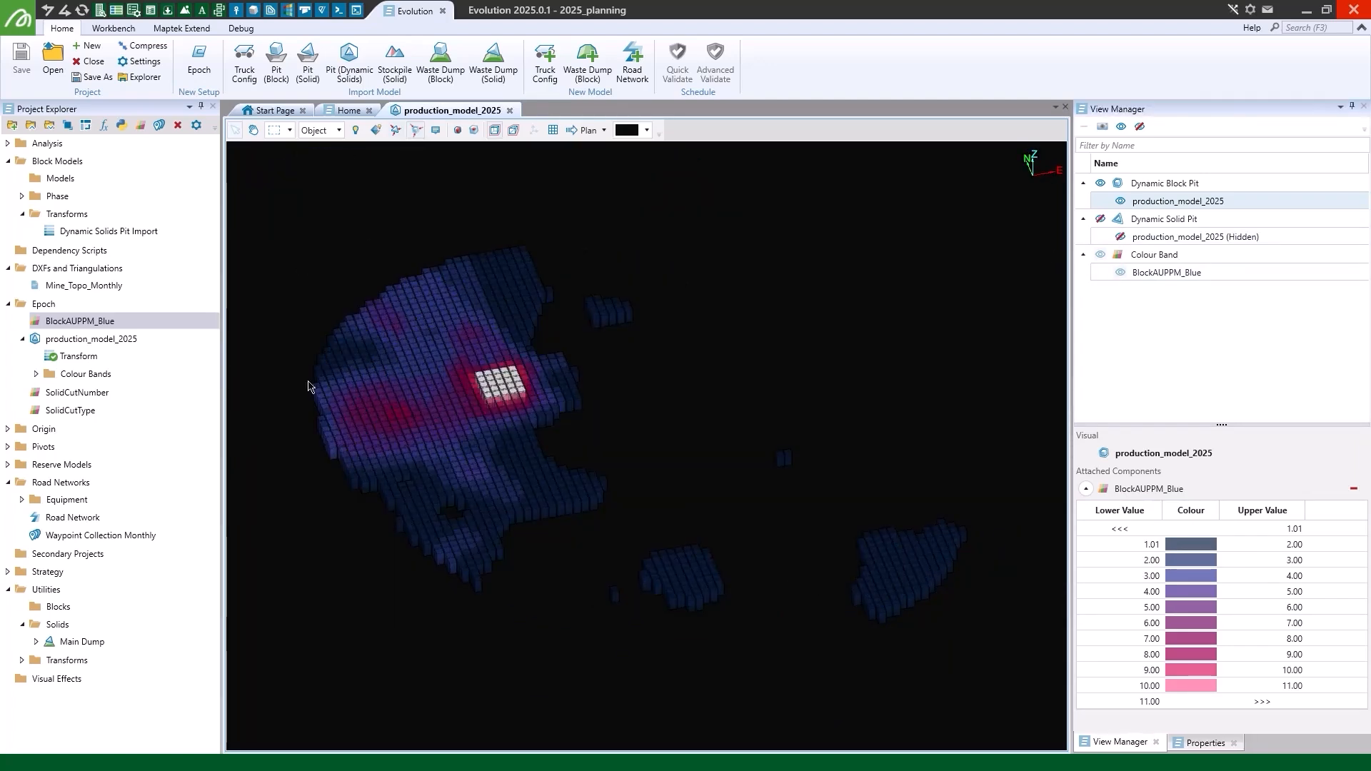
pyautogui.click(1100, 219)
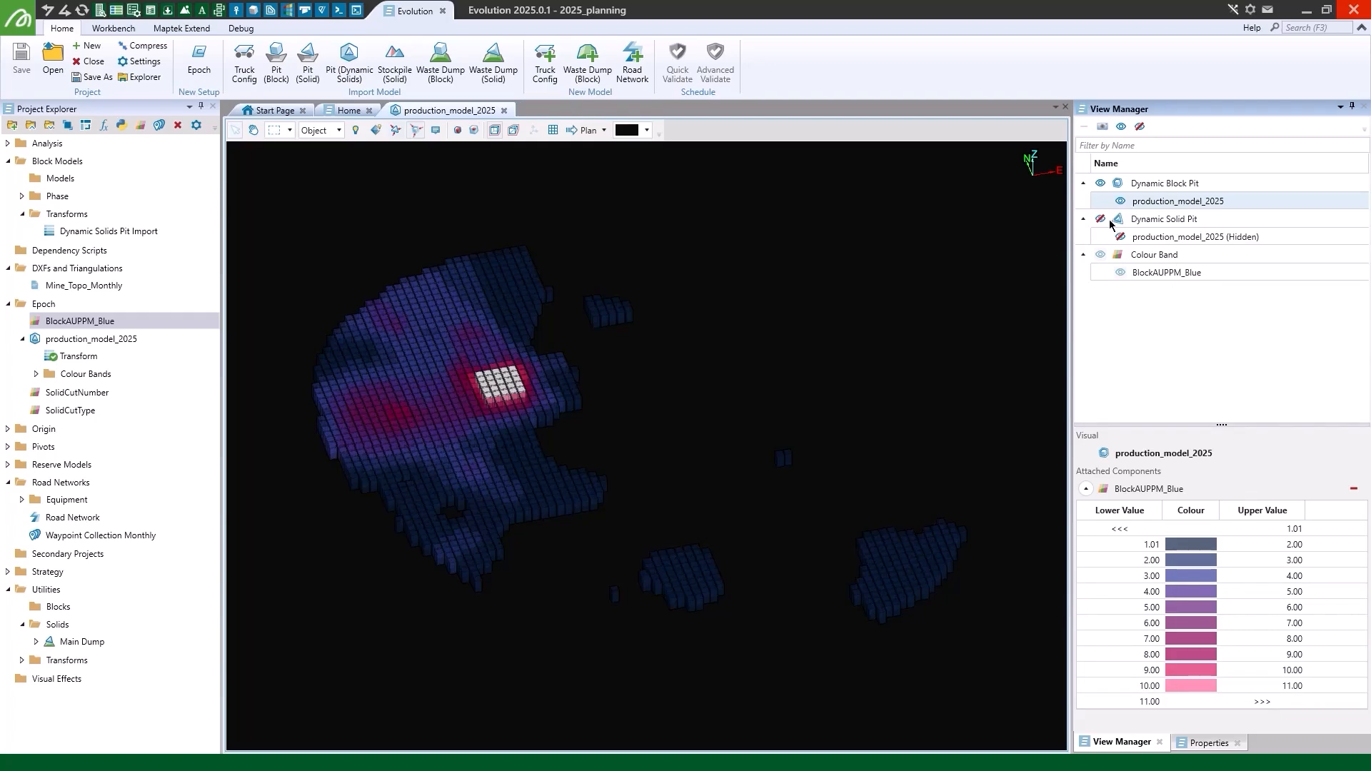
pyautogui.moveTo(843, 682); pyautogui.dragTo(739, 691, button='right')
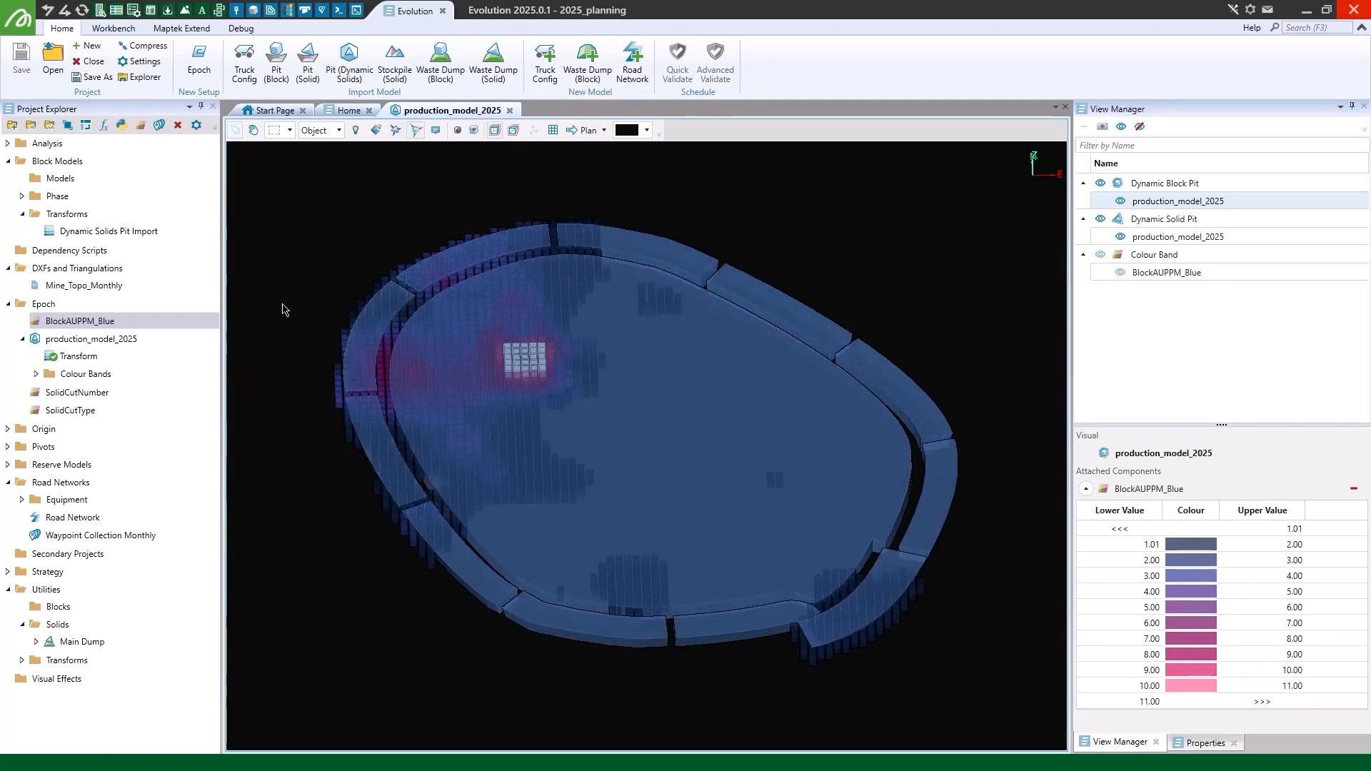
pyautogui.click(510, 111)
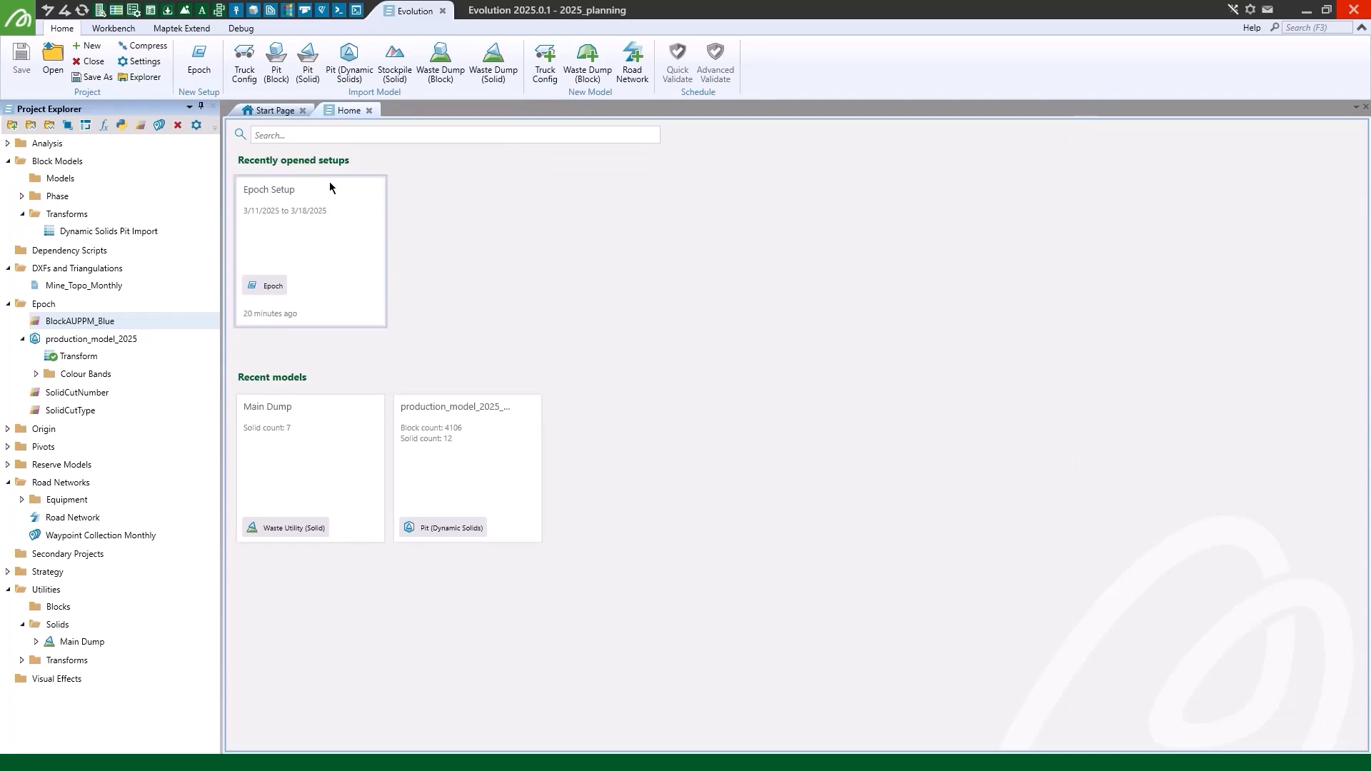
# - Create a new Epoch setup named Epoch Setup 2025 that ends in 2 weeks and uses accumulation mode
pyautogui.click(204, 68)
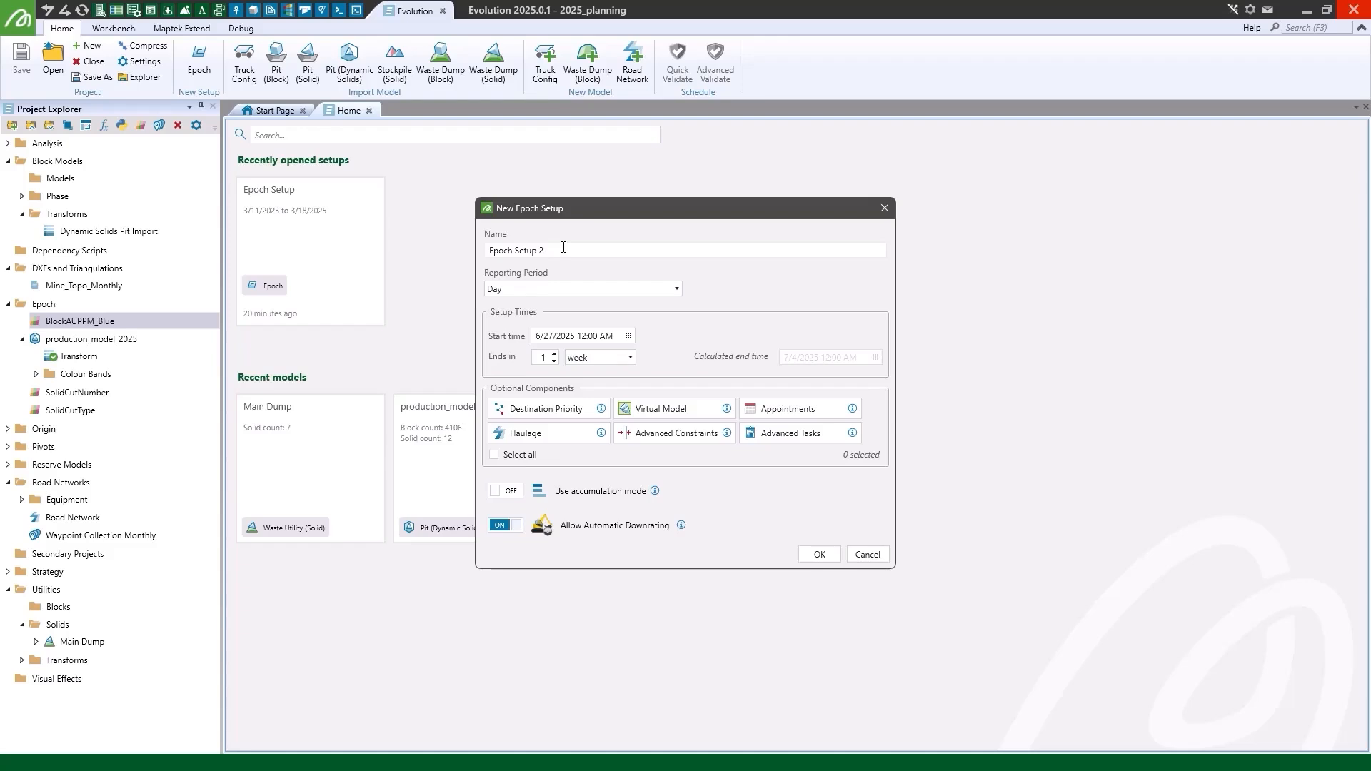
pyautogui.press('BackSpace')
pyautogui.write('2025')
pyautogui.click(554, 353)
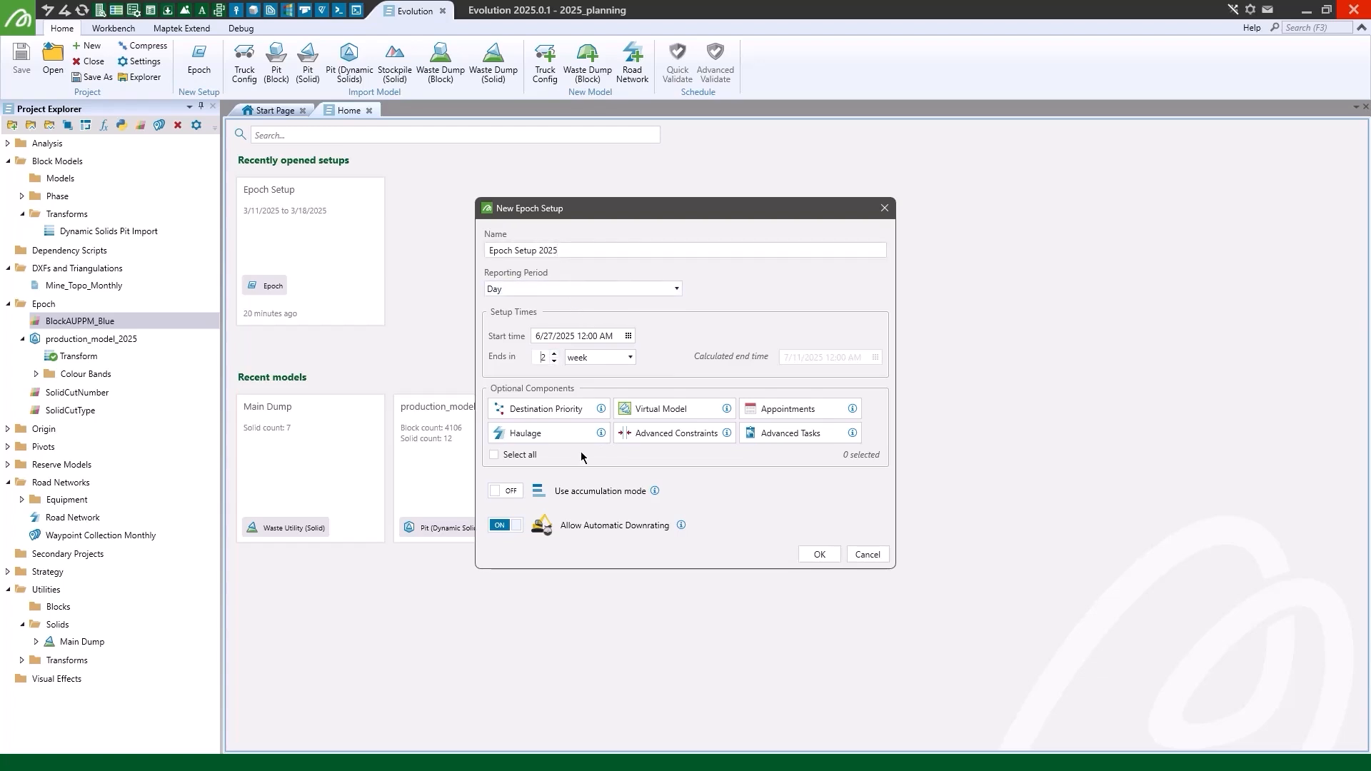
pyautogui.click(504, 493)
pyautogui.click(820, 554)
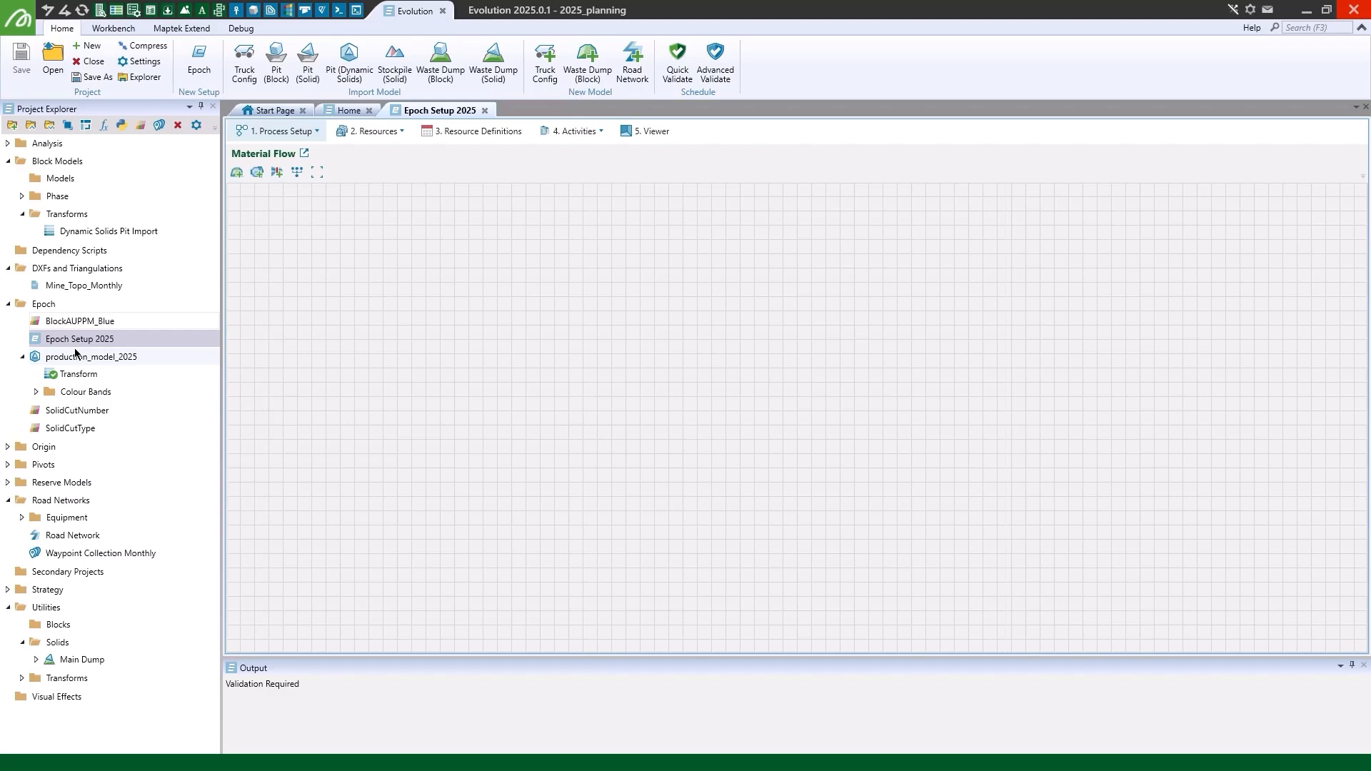
# - Build the material flow with production_model_2025 feeding a new Mill 1 and Main Dump, and auto-arrange the nodes
pyautogui.moveTo(80, 356); pyautogui.dragTo(517, 348)
pyautogui.click(257, 173)
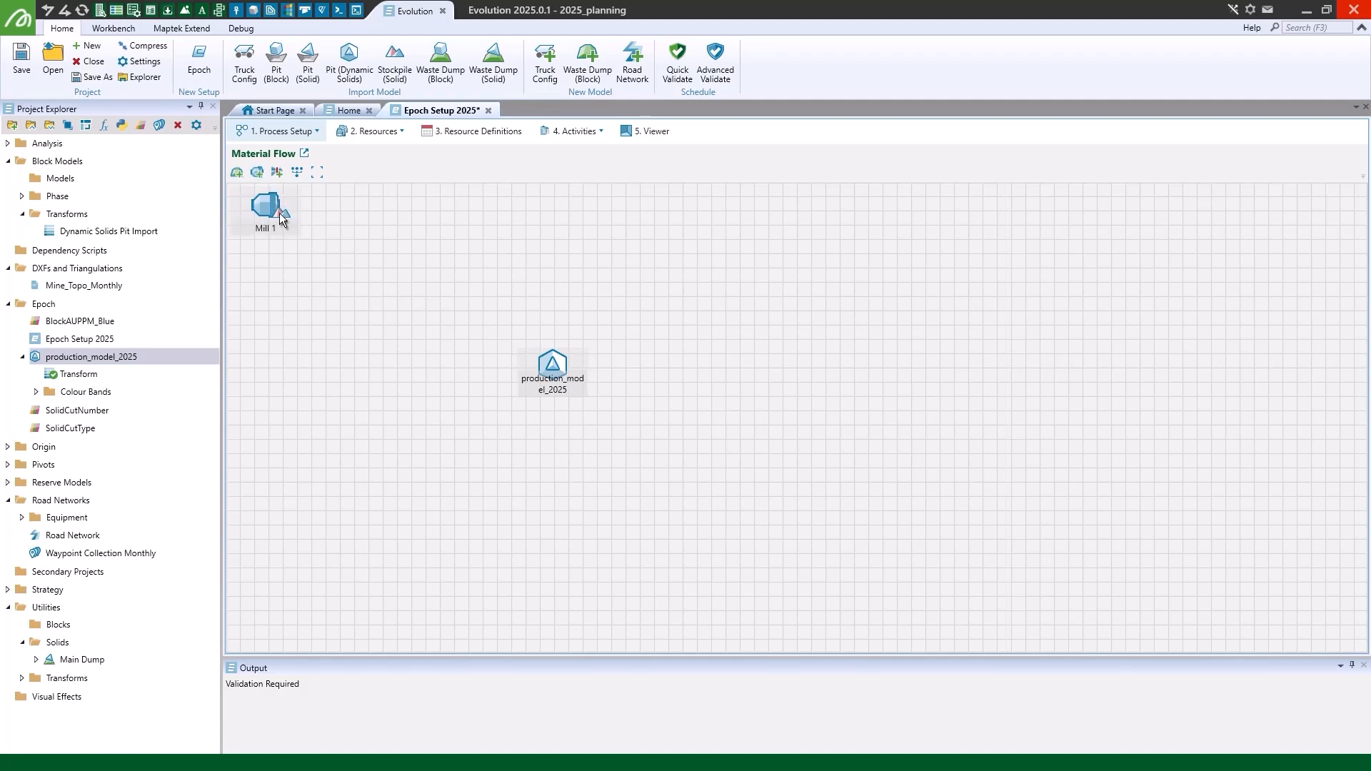
pyautogui.moveTo(280, 213); pyautogui.dragTo(561, 247)
pyautogui.moveTo(60, 659); pyautogui.dragTo(540, 512)
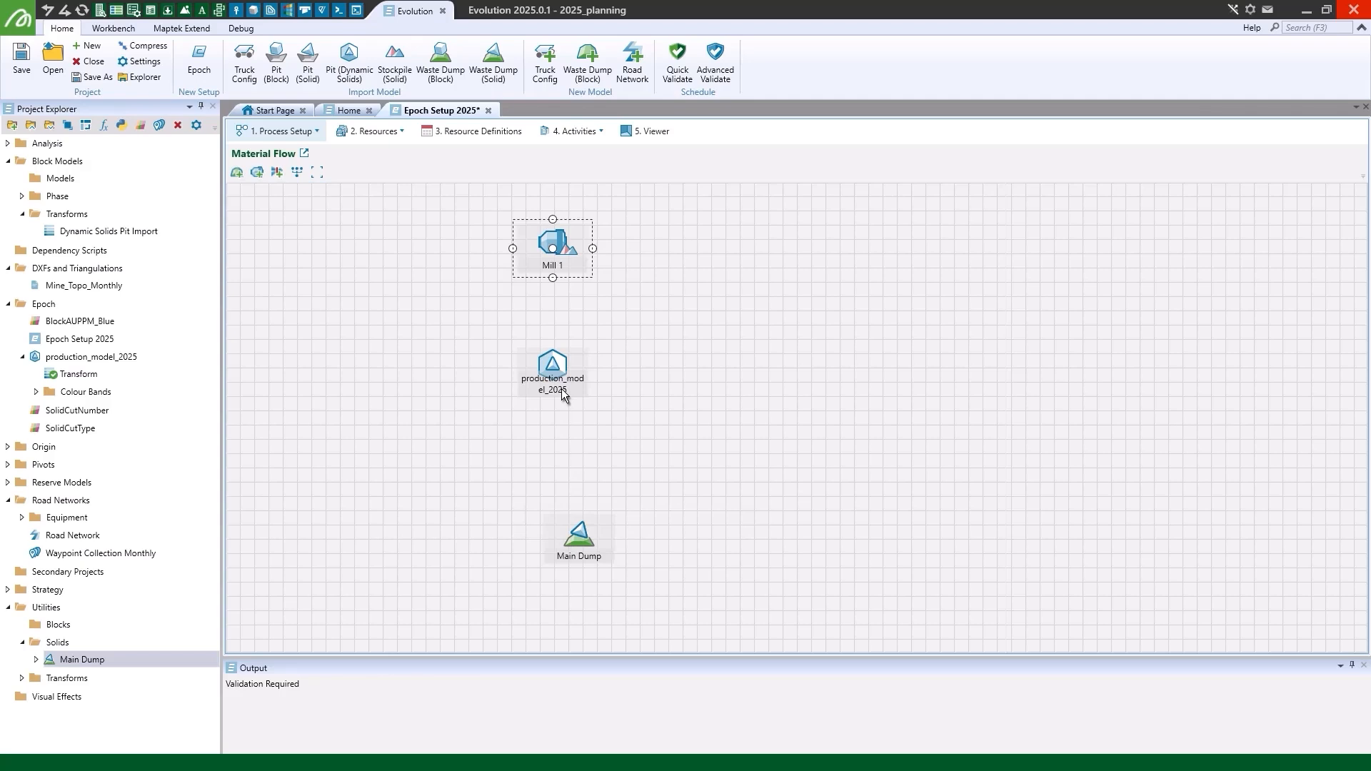
pyautogui.moveTo(553, 372)
pyautogui.mouseDown()
pyautogui.moveTo(577, 533)
pyautogui.moveTo(556, 251)
pyautogui.mouseUp()
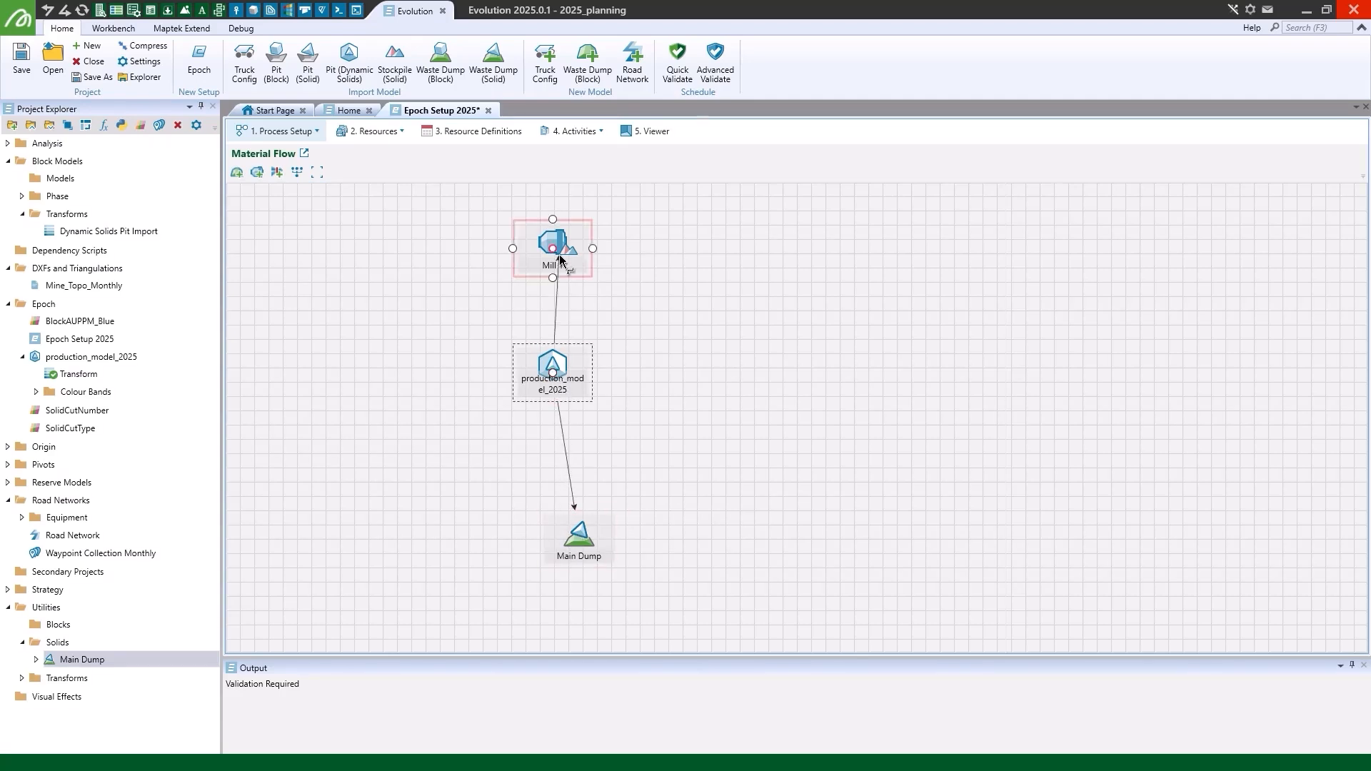
pyautogui.click(298, 172)
# - Add the existing Road Network to the 3D viewer of Epoch Setup 2025
pyautogui.click(37, 391)
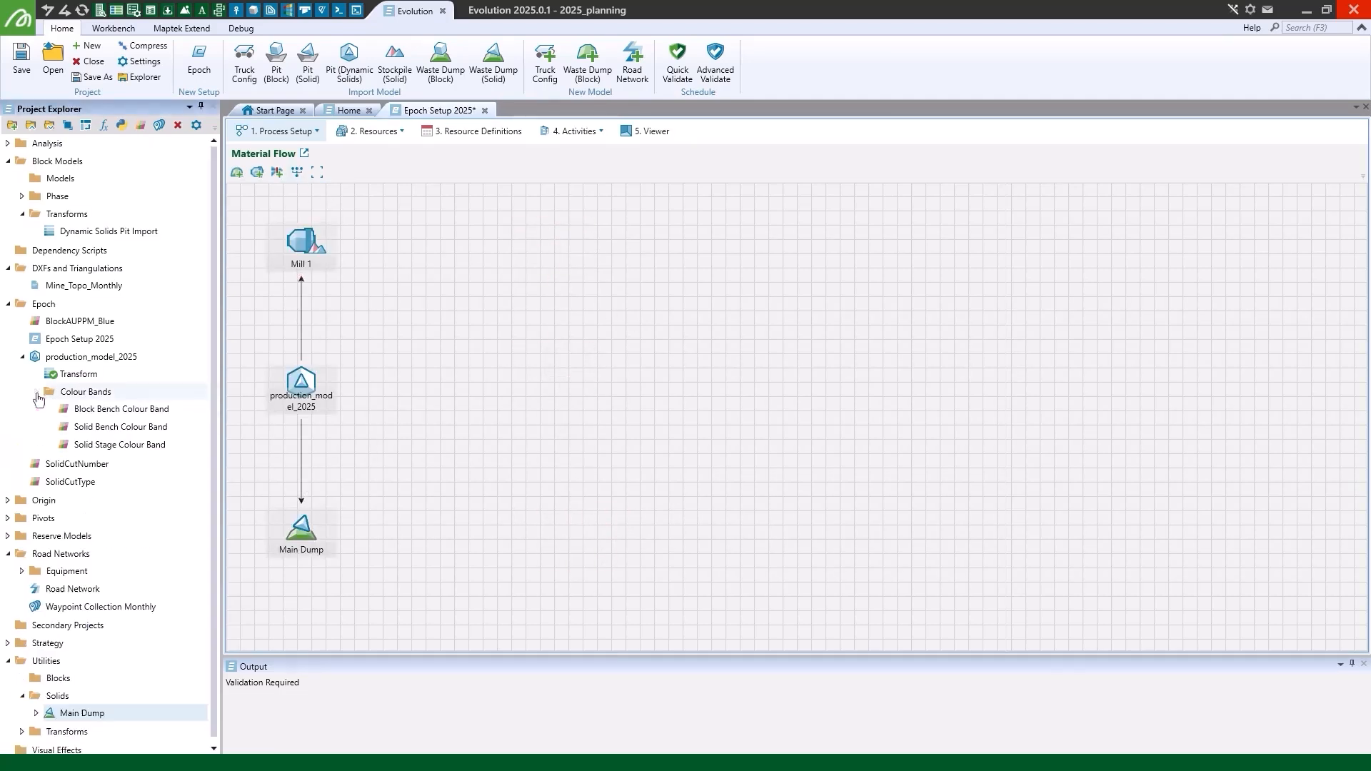
pyautogui.click(632, 133)
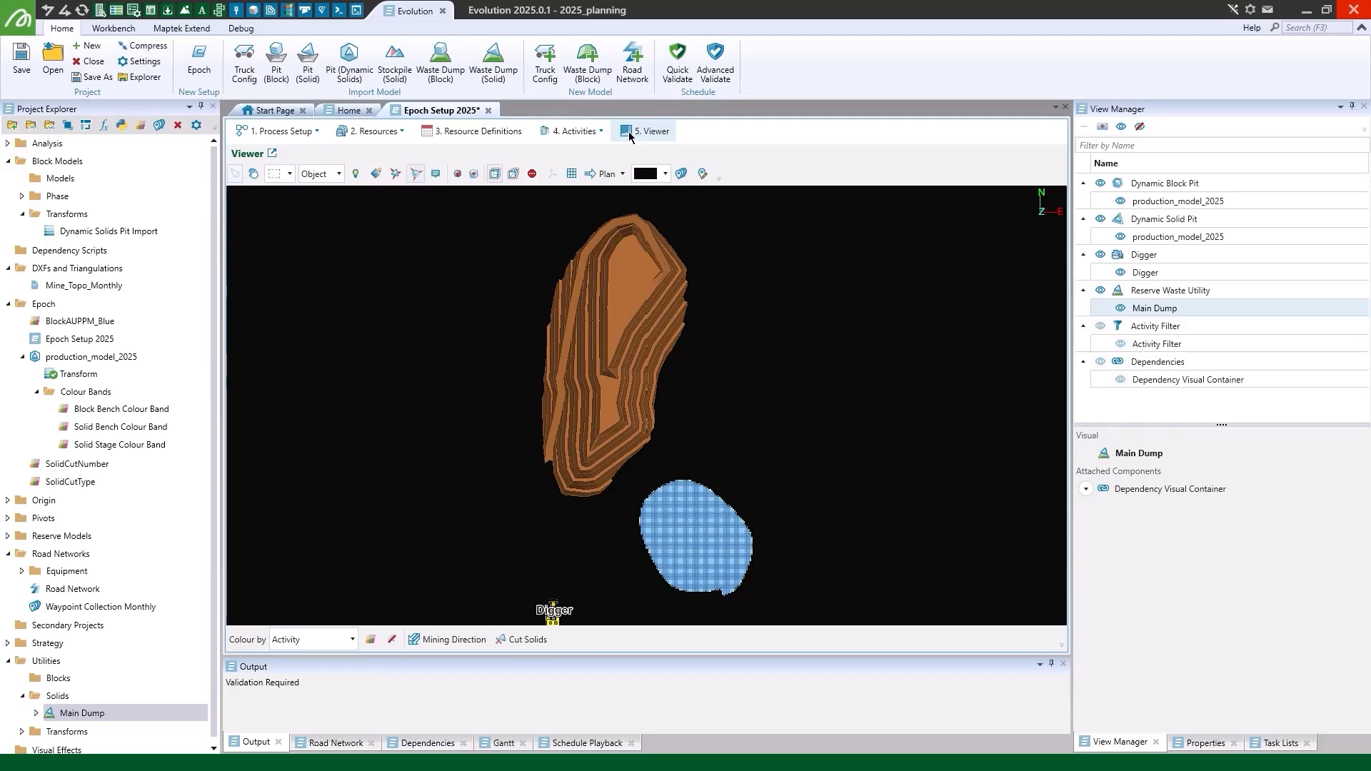
pyautogui.click(67, 592)
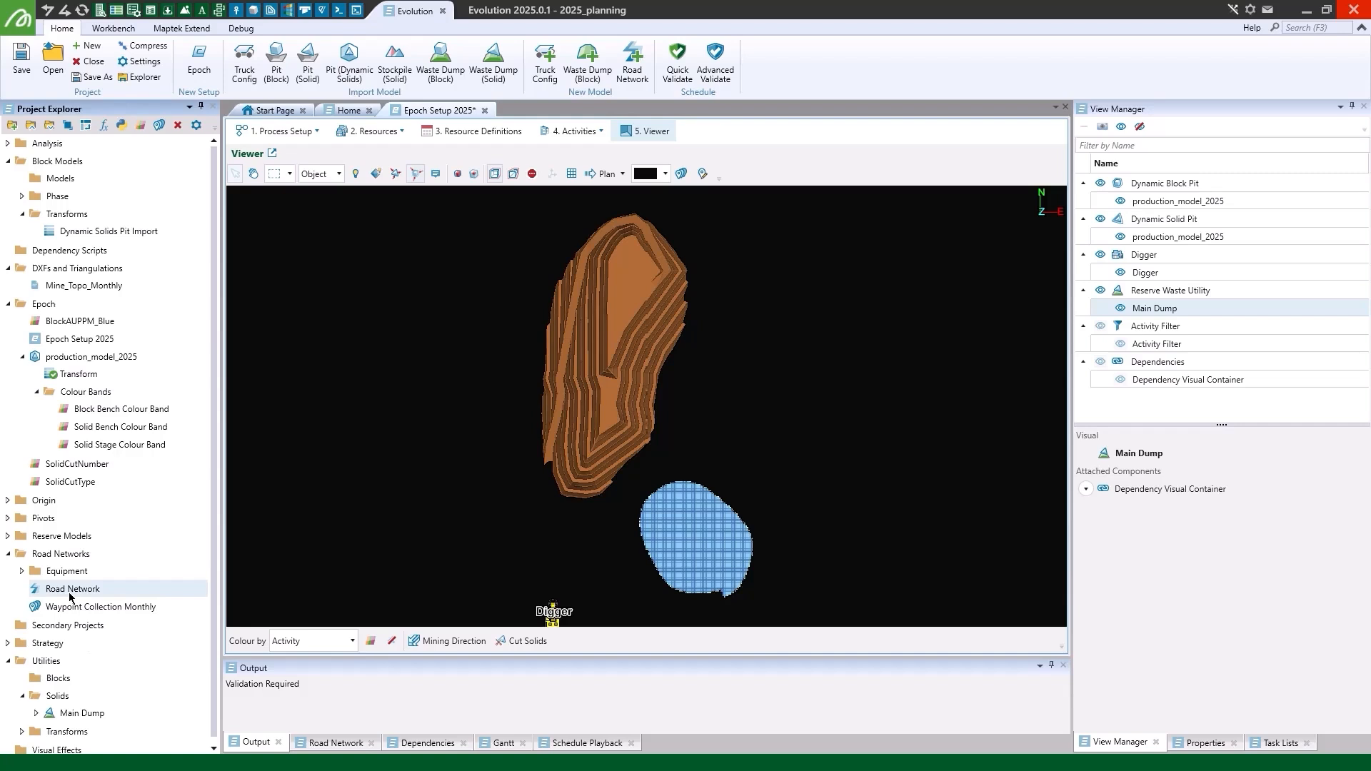
pyautogui.moveTo(70, 597); pyautogui.dragTo(428, 560)
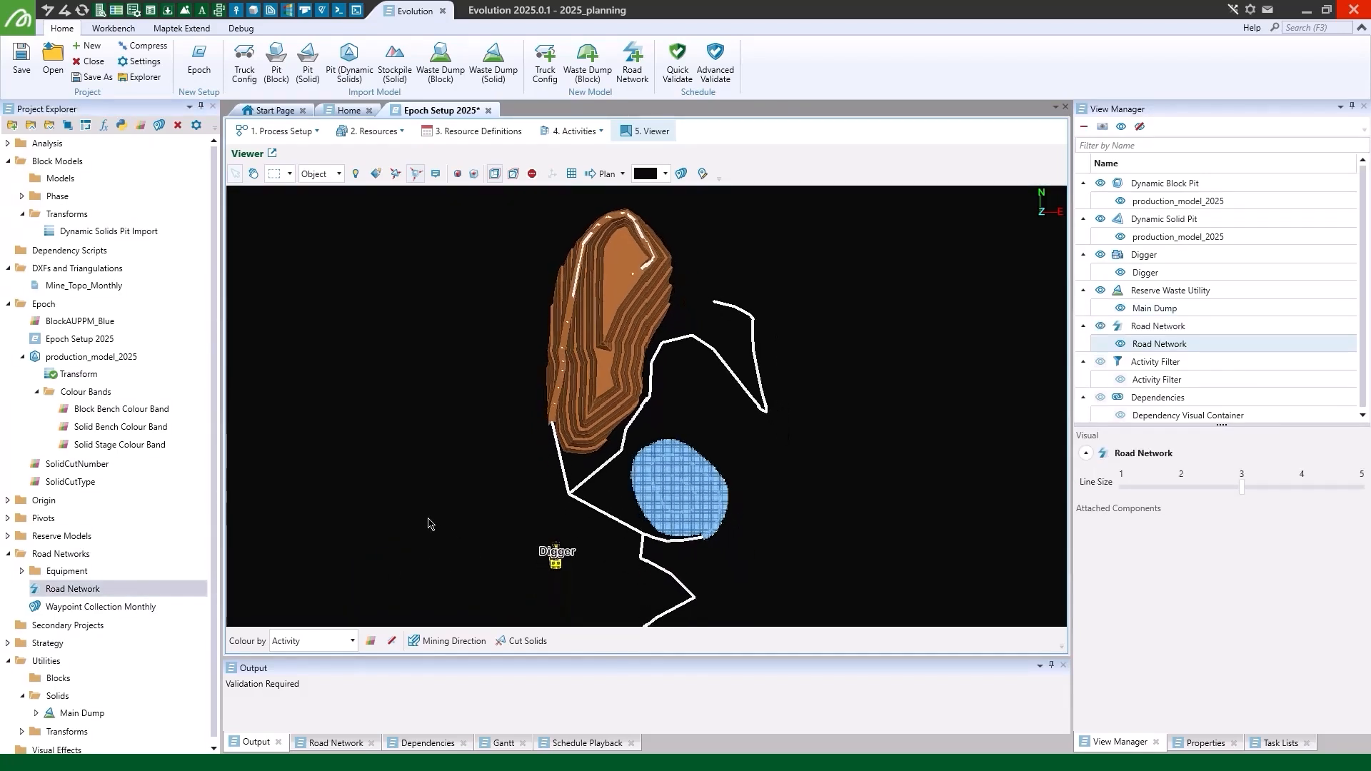
# - Import Waypoint Collection Monthly onto the road network with the suggested source and destination matches, replacing all existing waypoints
pyautogui.moveTo(86, 606); pyautogui.dragTo(502, 509)
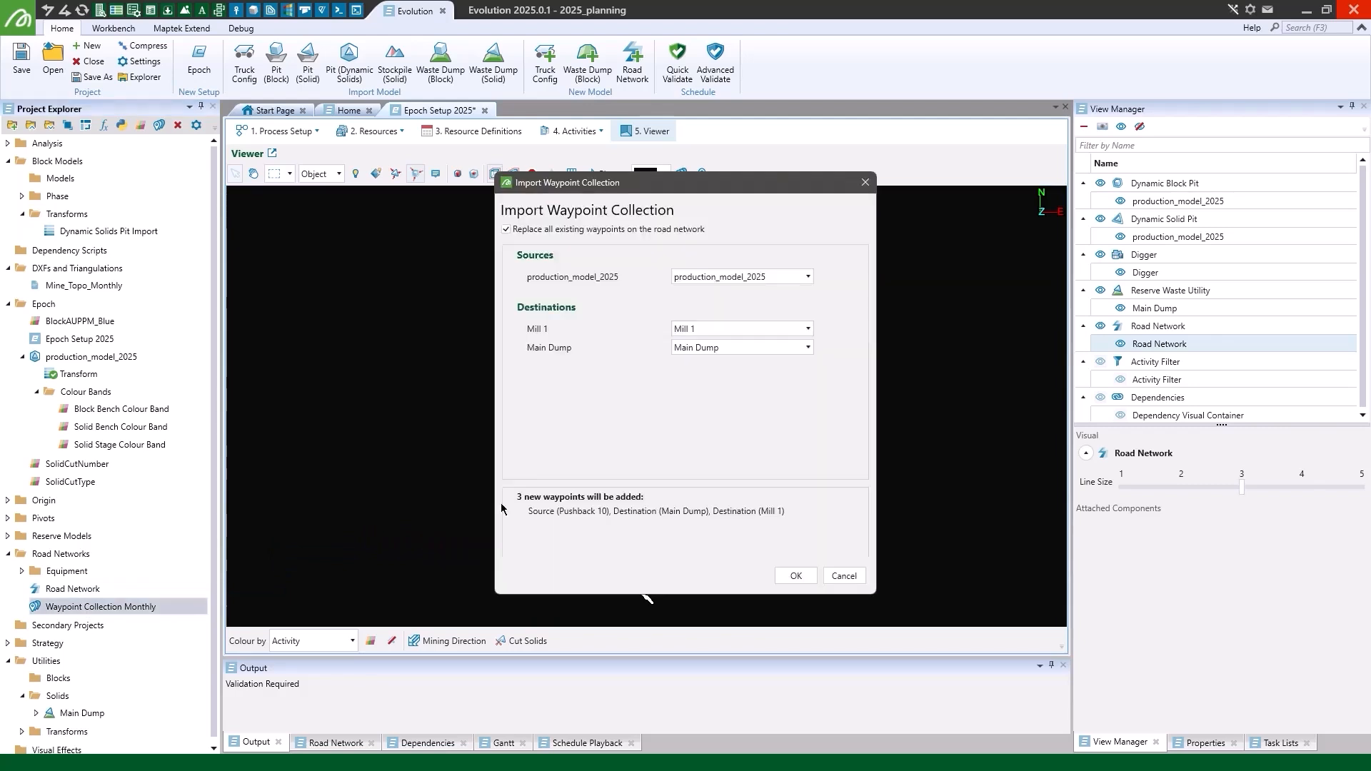
pyautogui.click(795, 576)
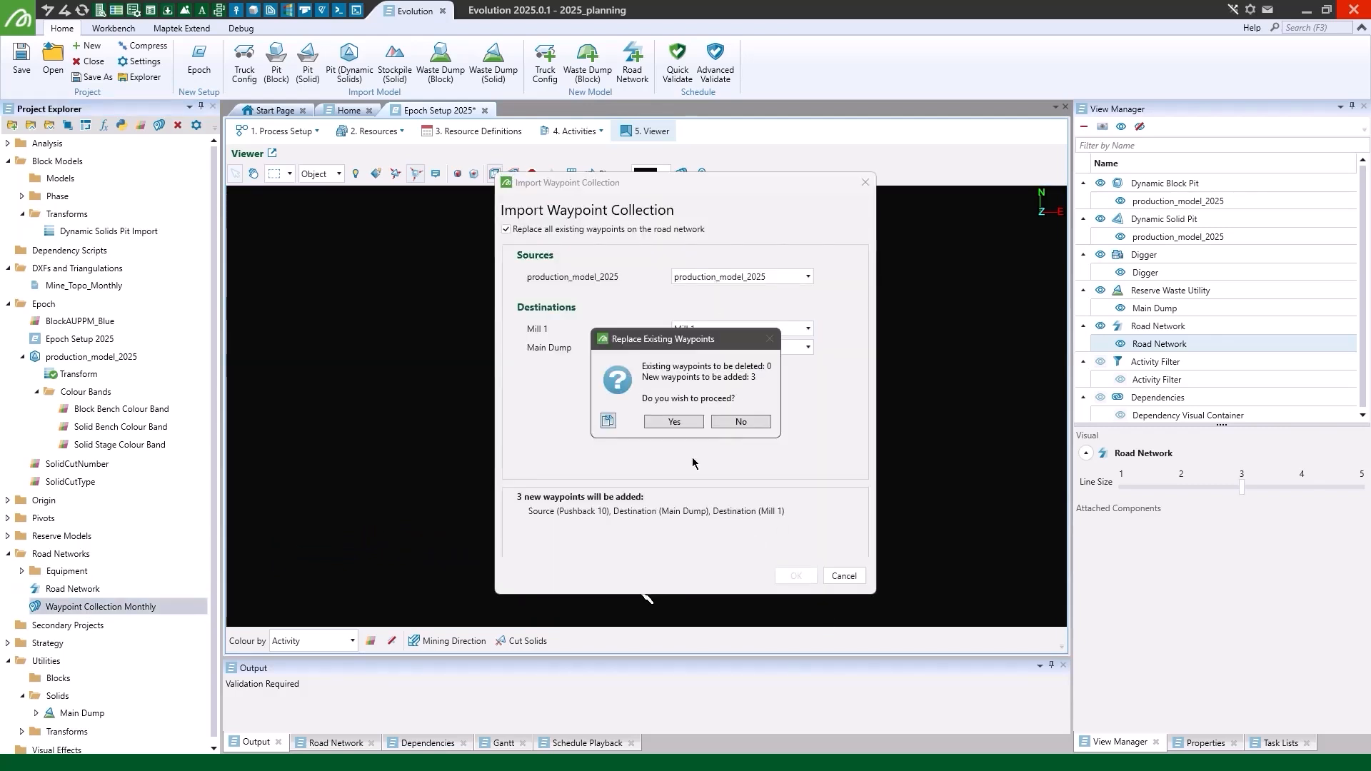
pyautogui.click(674, 422)
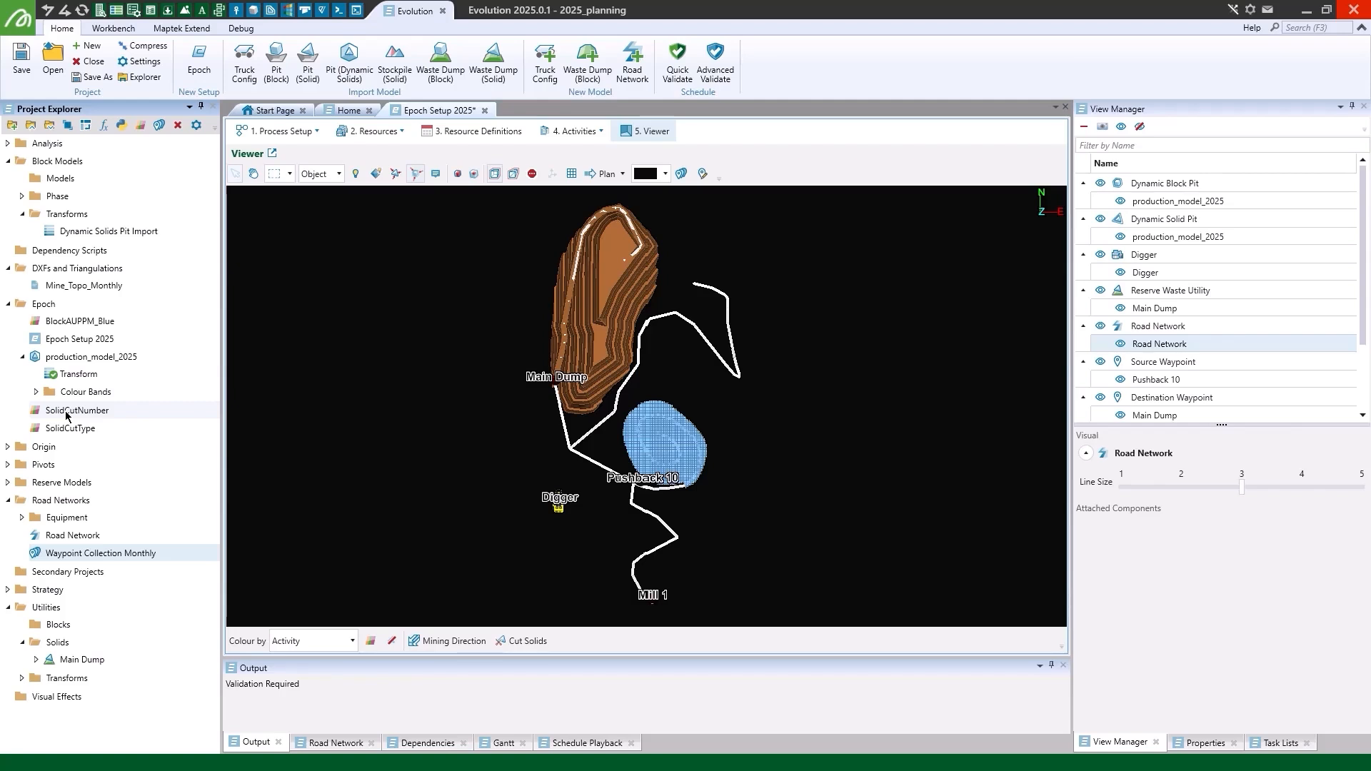
# - Apply the SolidCutNumber colour band to the production_model_2025 solids in the setup's viewer
pyautogui.moveTo(66, 415); pyautogui.dragTo(319, 433)
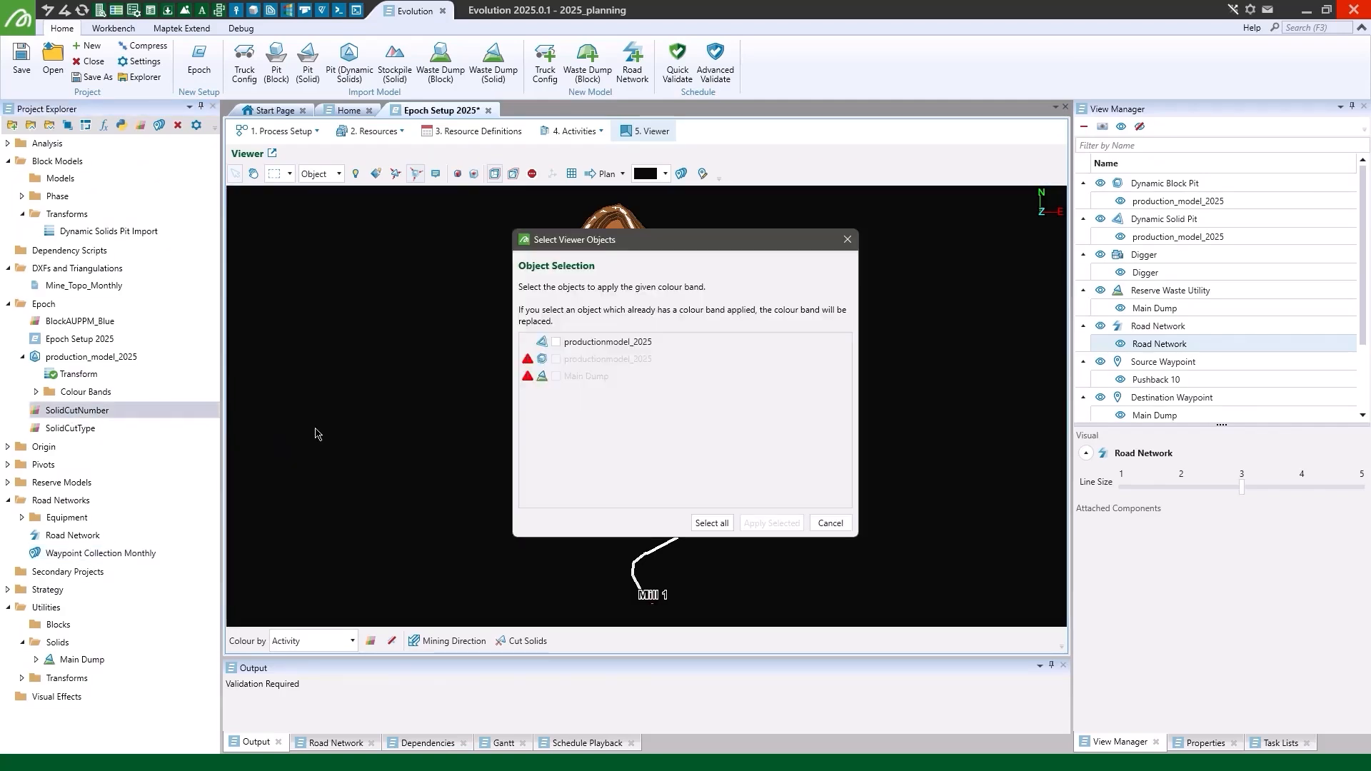
pyautogui.click(606, 344)
pyautogui.click(771, 523)
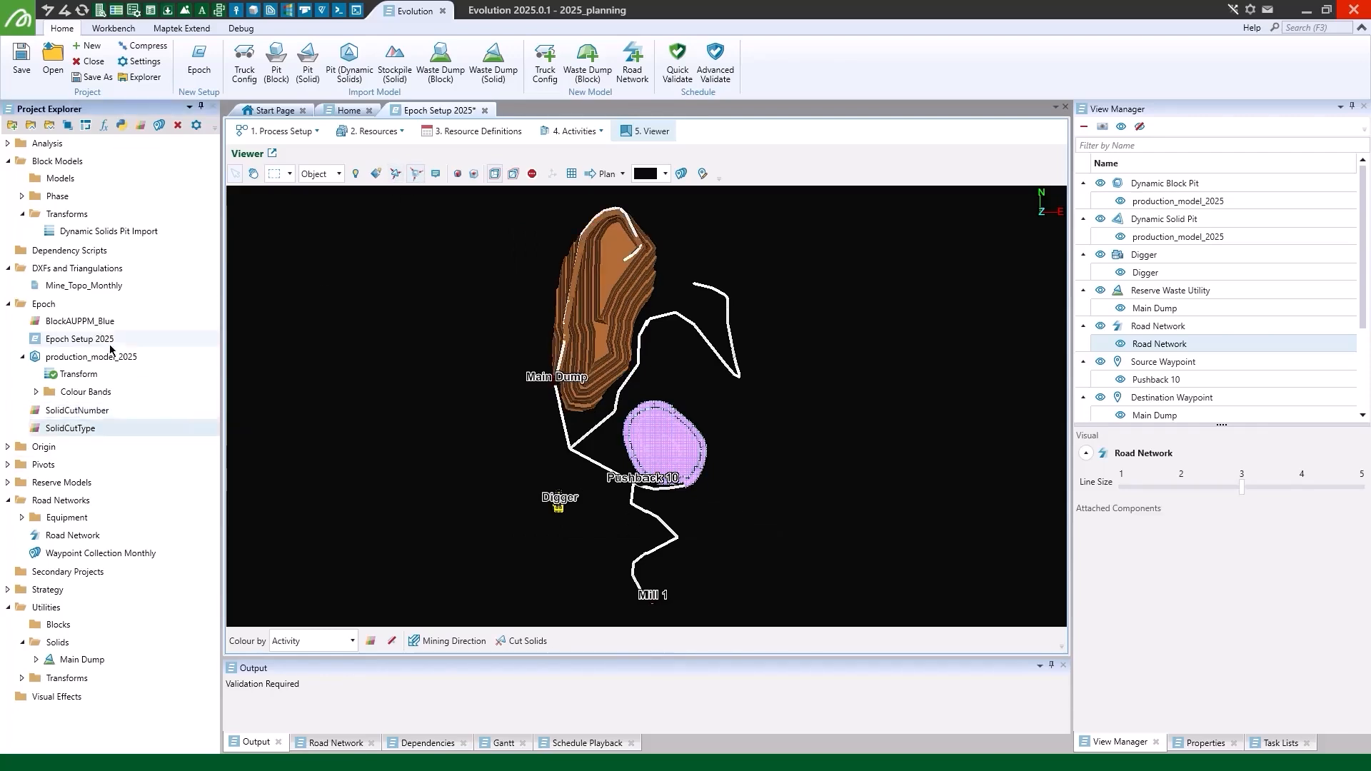
# - Apply the BlockAUPPM_Blue colour band to the production_model_2025 blocks in the setup's viewer and check it in 3D
pyautogui.moveTo(79, 322); pyautogui.dragTo(325, 332)
pyautogui.click(640, 356)
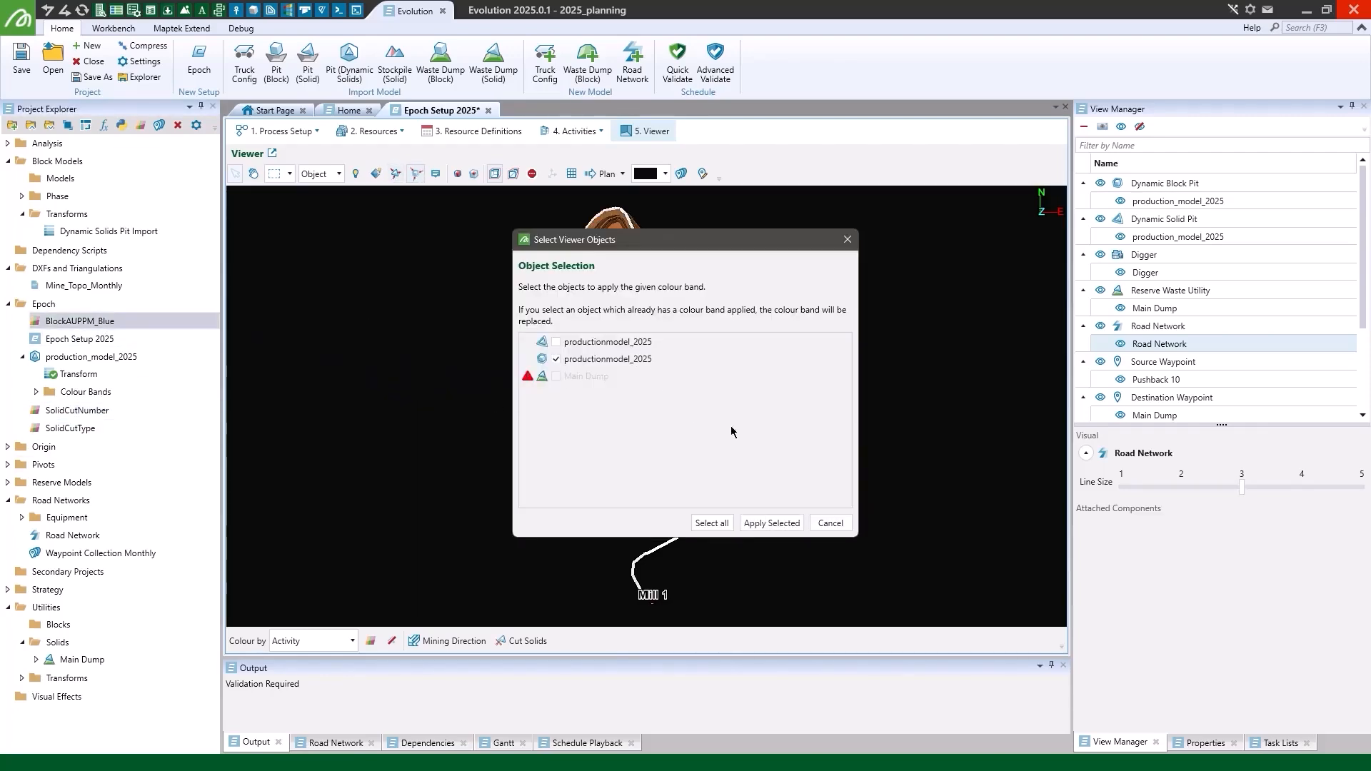
pyautogui.click(778, 522)
pyautogui.scroll(5, 674, 461)
pyautogui.moveTo(818, 540); pyautogui.dragTo(974, 354)
pyautogui.scroll(-2, 974, 355)
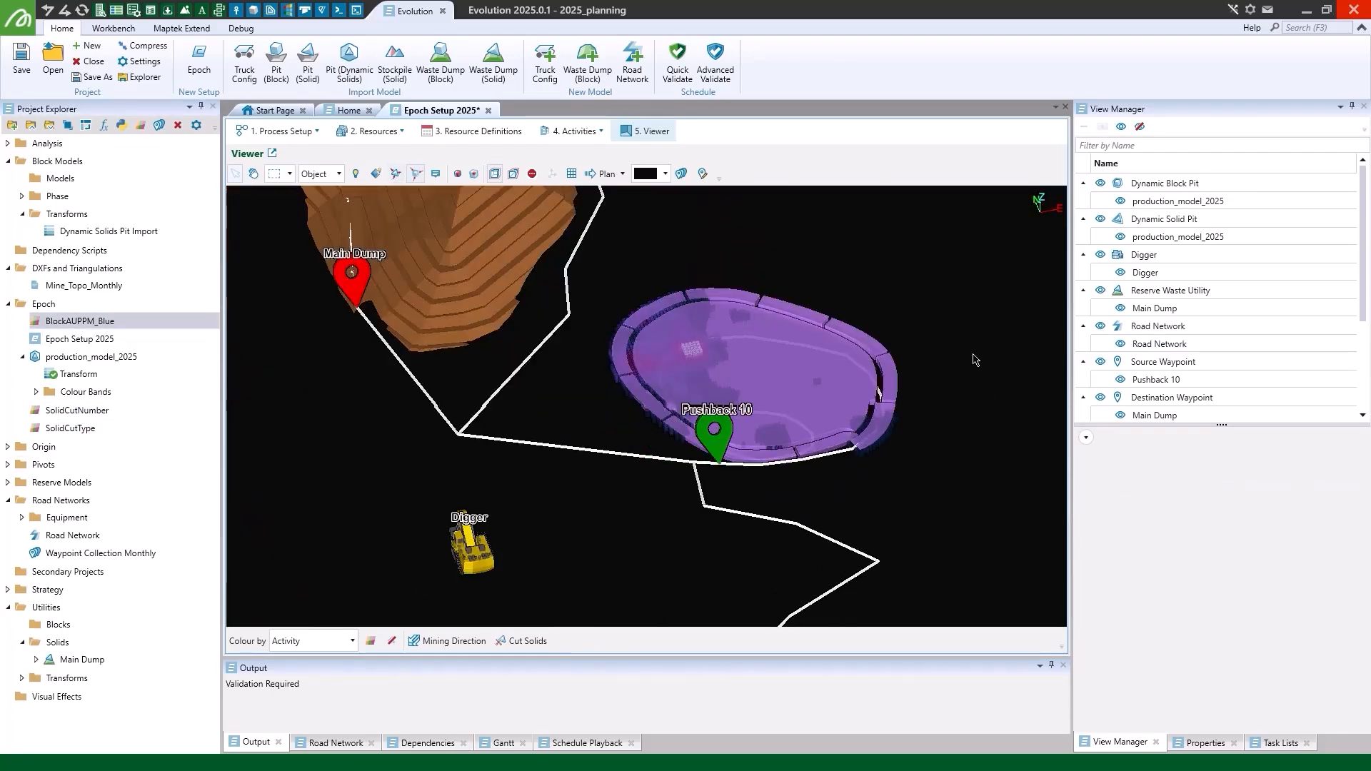
pyautogui.click(608, 174)
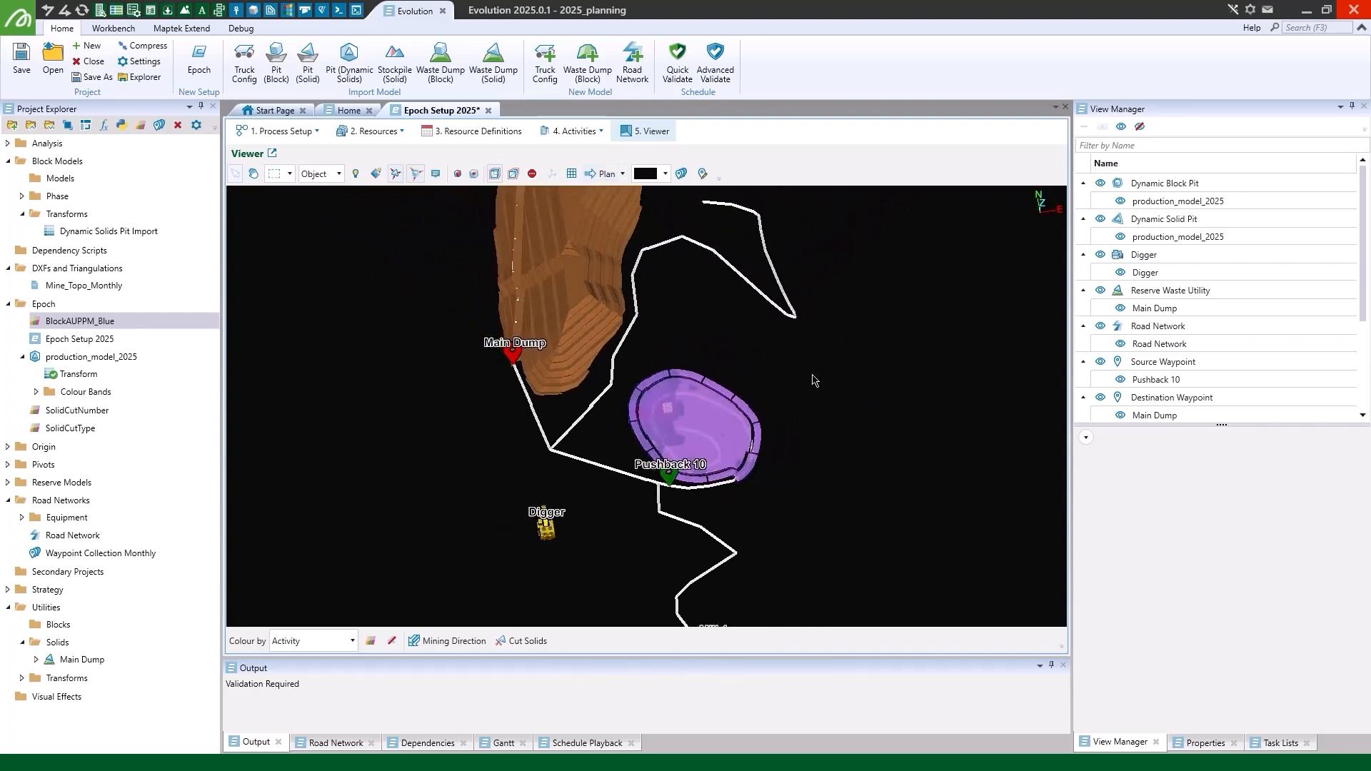
# - Add the Mine_Topo_Monthly triangulation to the setup's viewer and inspect it in 3D and in plan
pyautogui.click(105, 285)
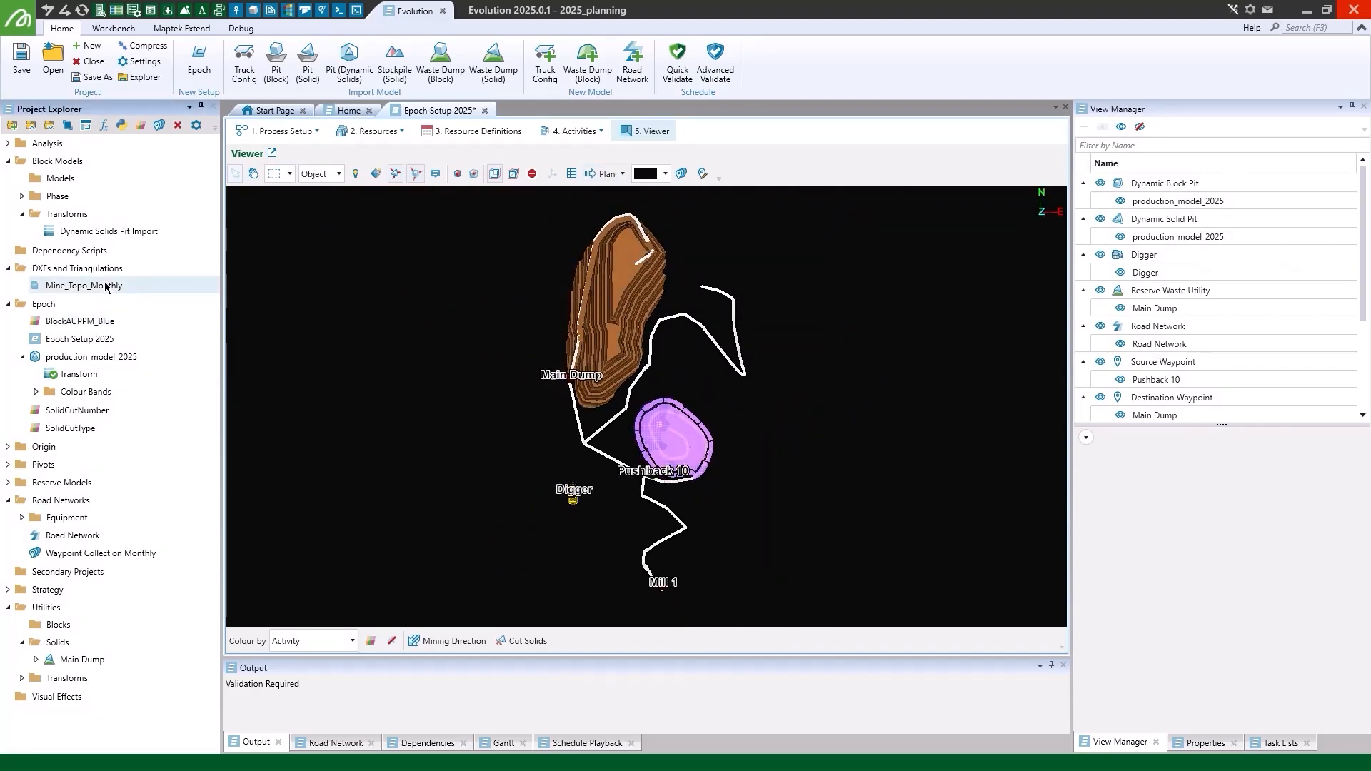
pyautogui.moveTo(105, 284); pyautogui.dragTo(420, 346)
pyautogui.moveTo(807, 486); pyautogui.dragTo(890, 413)
pyautogui.scroll(4, 891, 414)
pyautogui.moveTo(714, 480); pyautogui.dragTo(873, 486, button='middle')
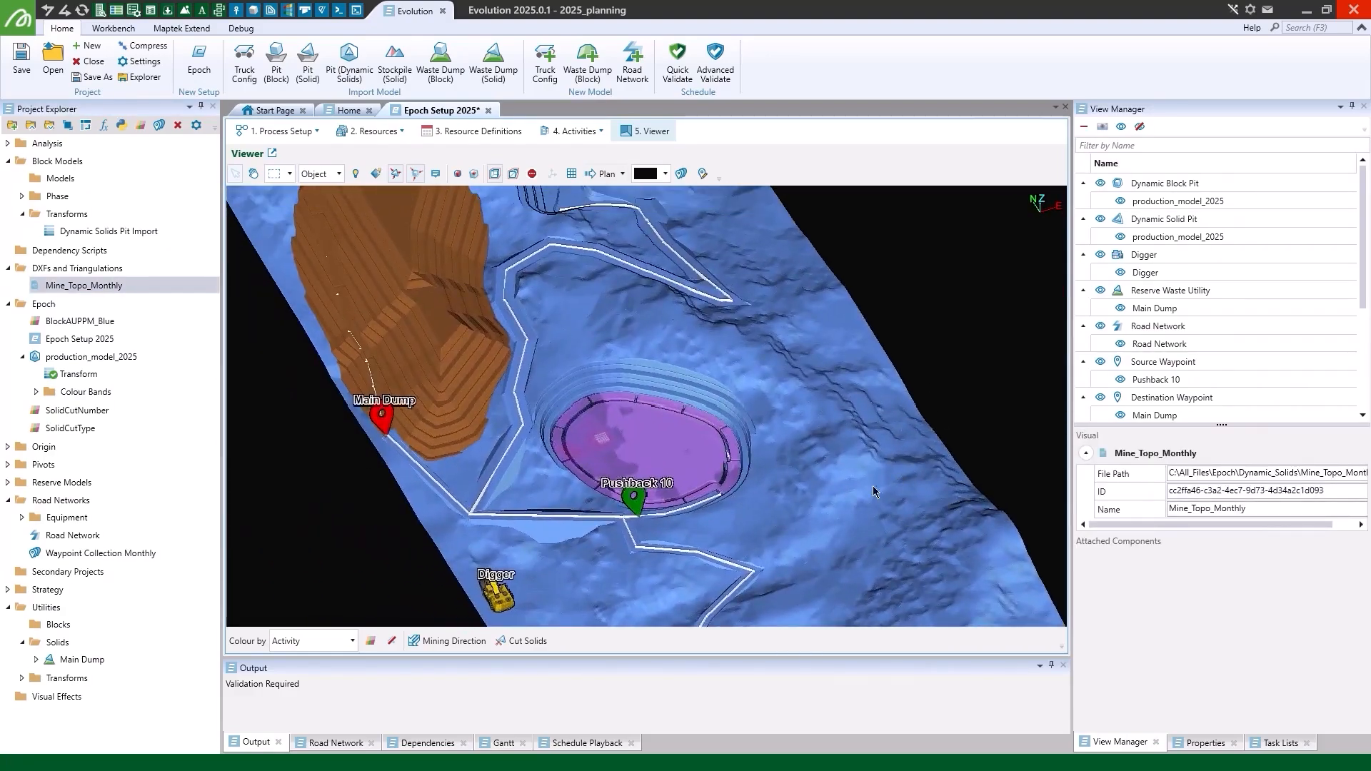
pyautogui.moveTo(872, 485); pyautogui.dragTo(681, 542, button='right')
pyautogui.click(591, 176)
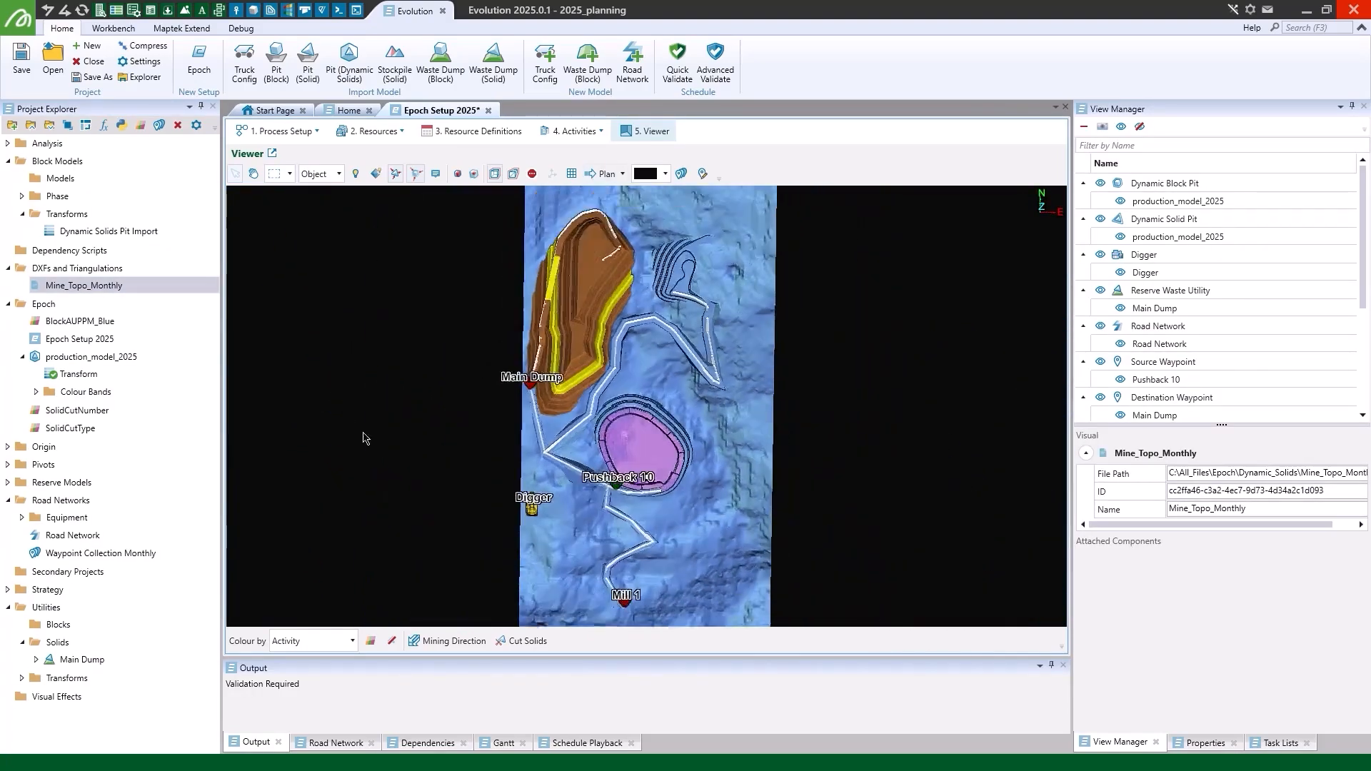
# - Hide the Mine_Topo_Monthly triangulation in the viewer
pyautogui.click(395, 451)
pyautogui.scroll(-3, 1199, 317)
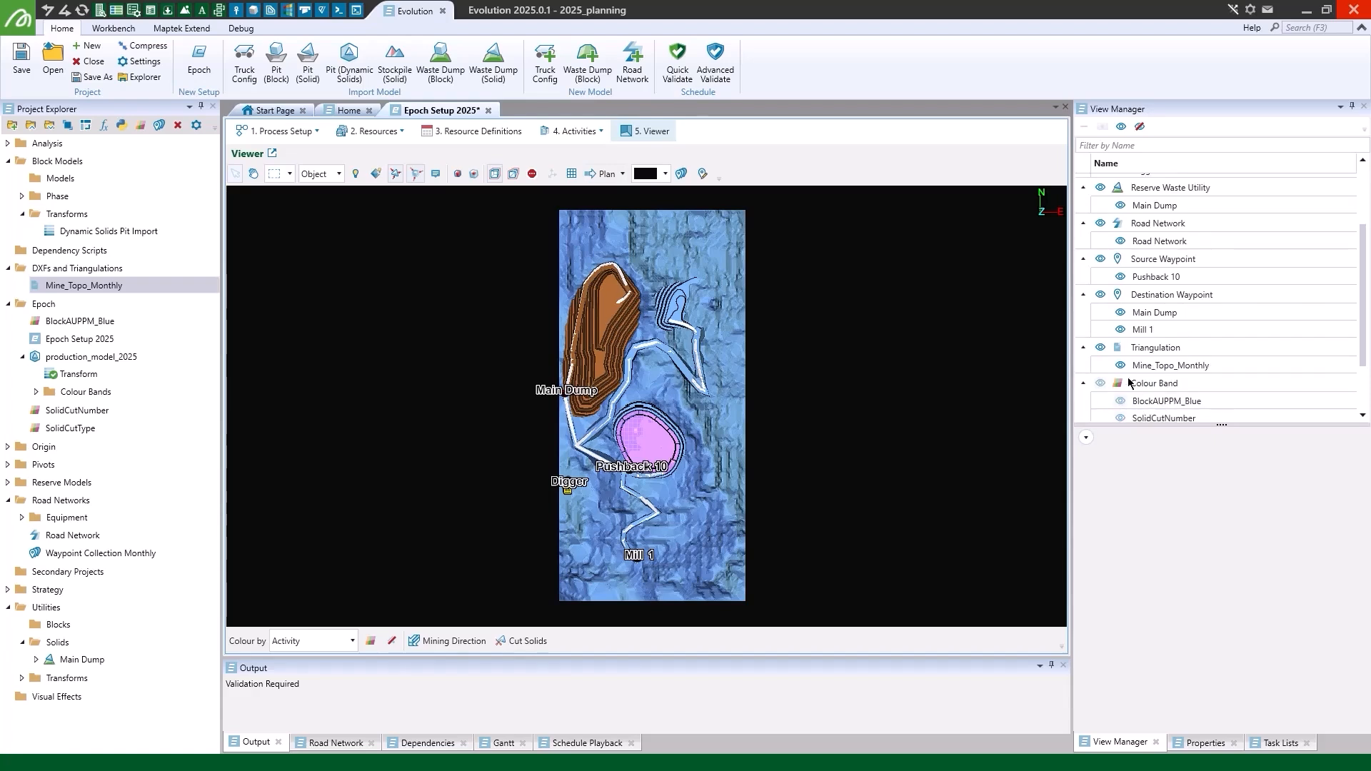
pyautogui.click(1121, 365)
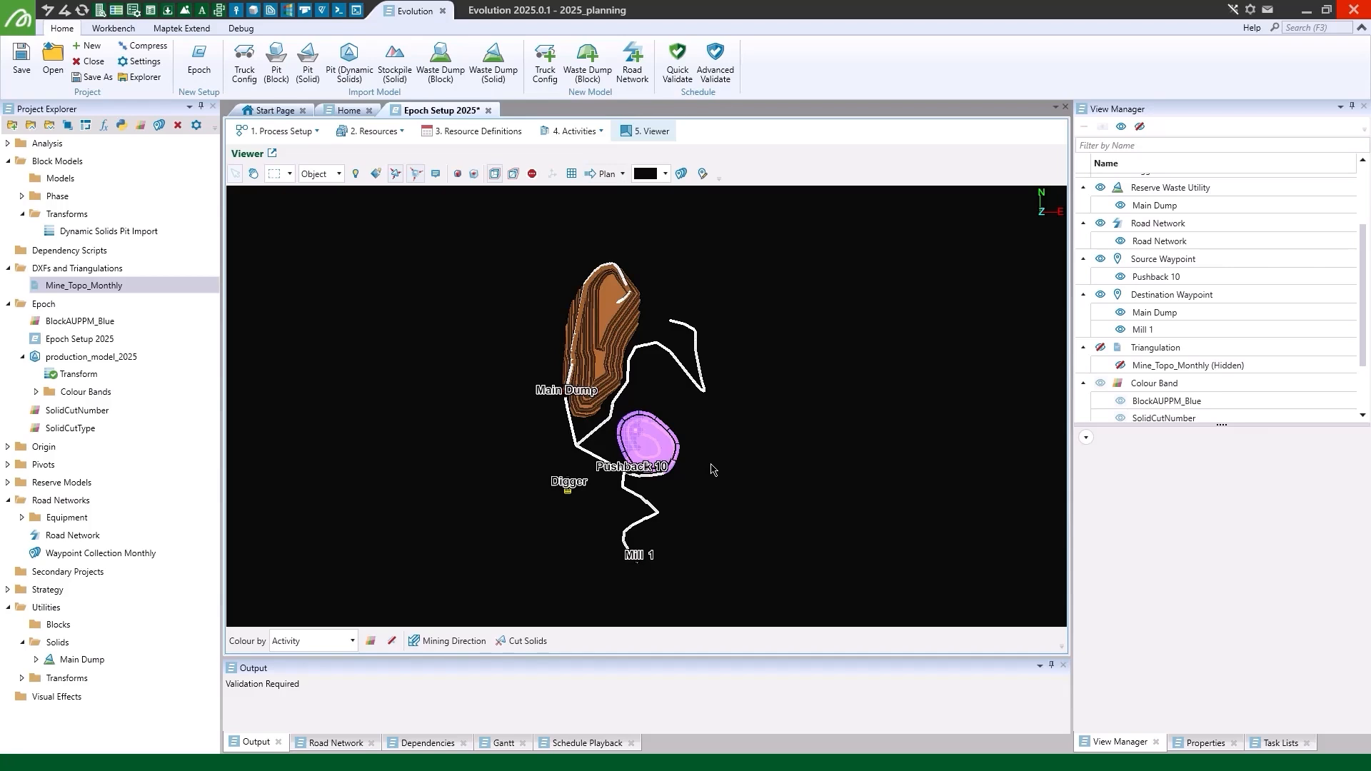
# - Start a direct cut from Cut Solids and select the large central solid of the pit as its target
pyautogui.click(529, 642)
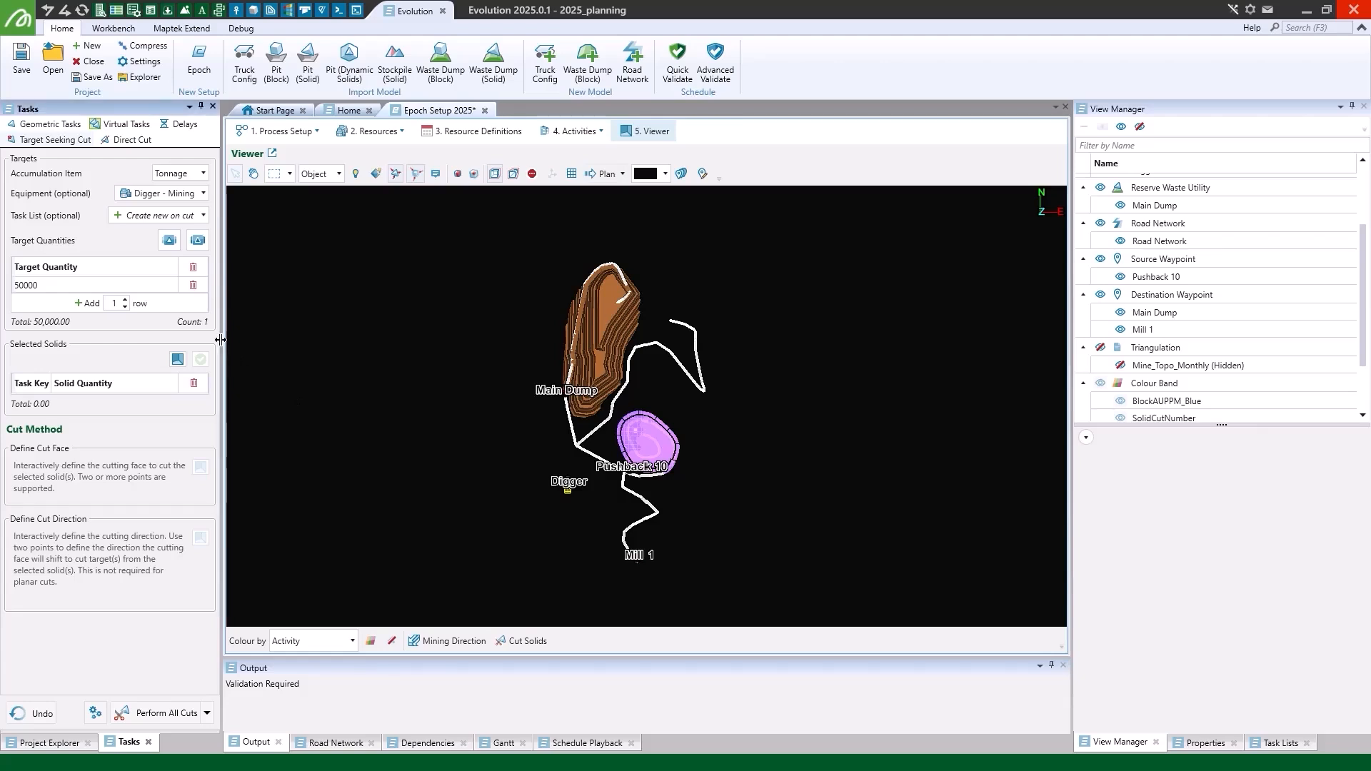
pyautogui.moveTo(222, 349); pyautogui.dragTo(360, 348)
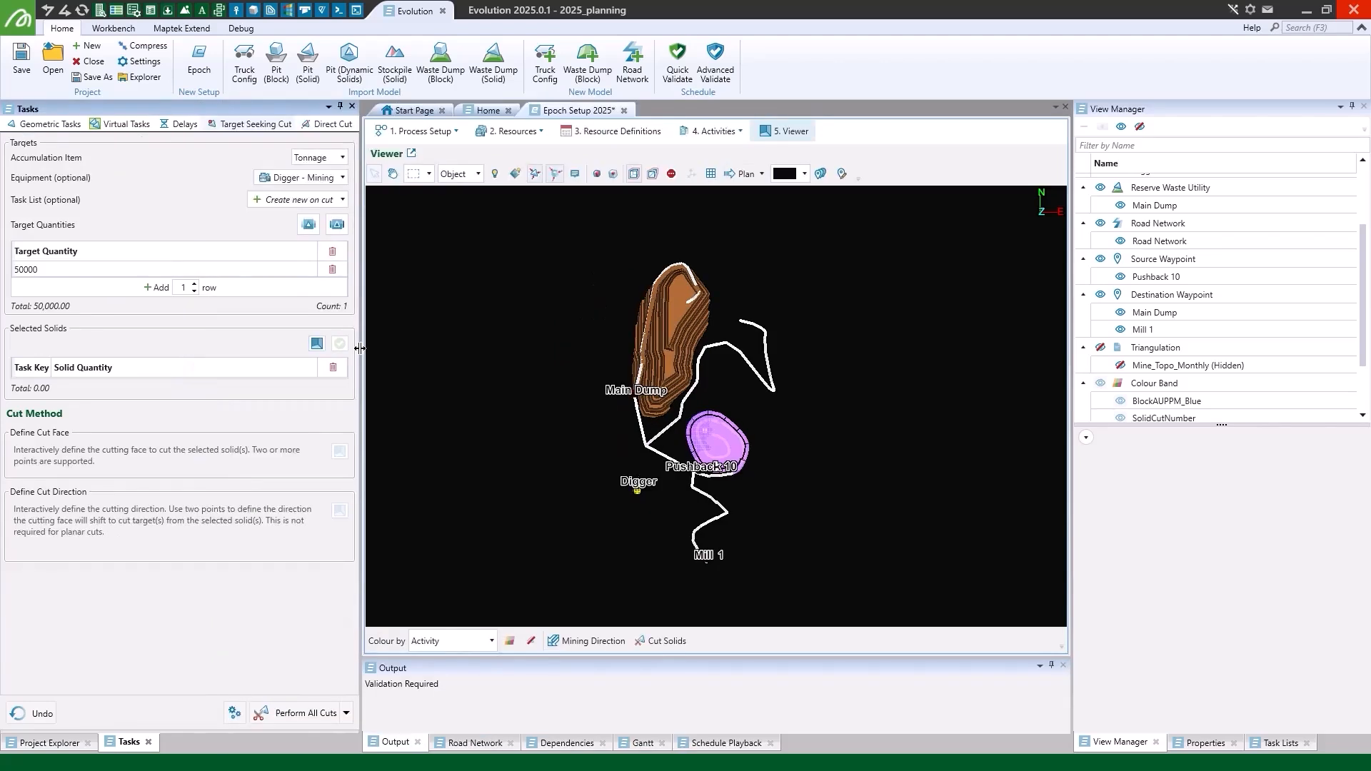
pyautogui.click(332, 125)
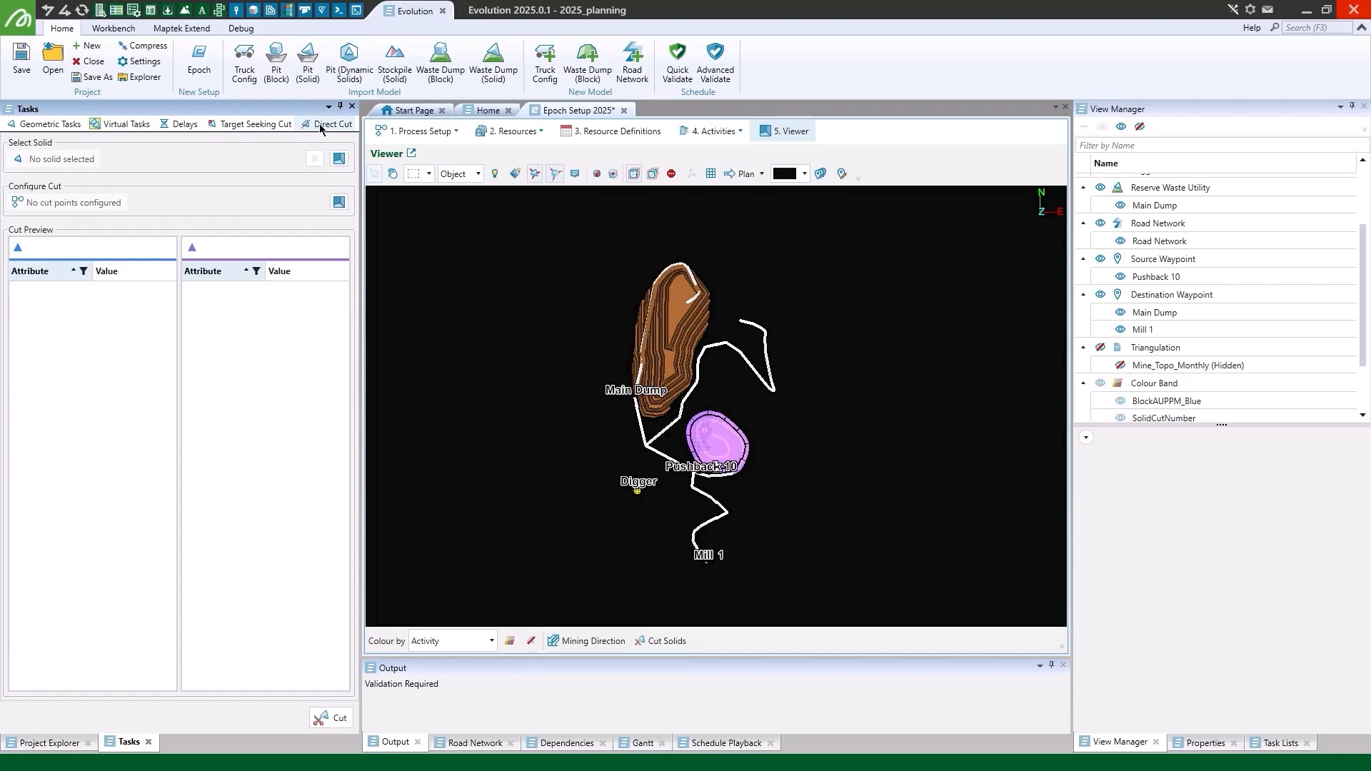
pyautogui.click(336, 161)
pyautogui.click(721, 450)
# - Define a five-point cut line from the pit's southeast edge through its centre to the north edge and cut the solid
pyautogui.click(326, 203)
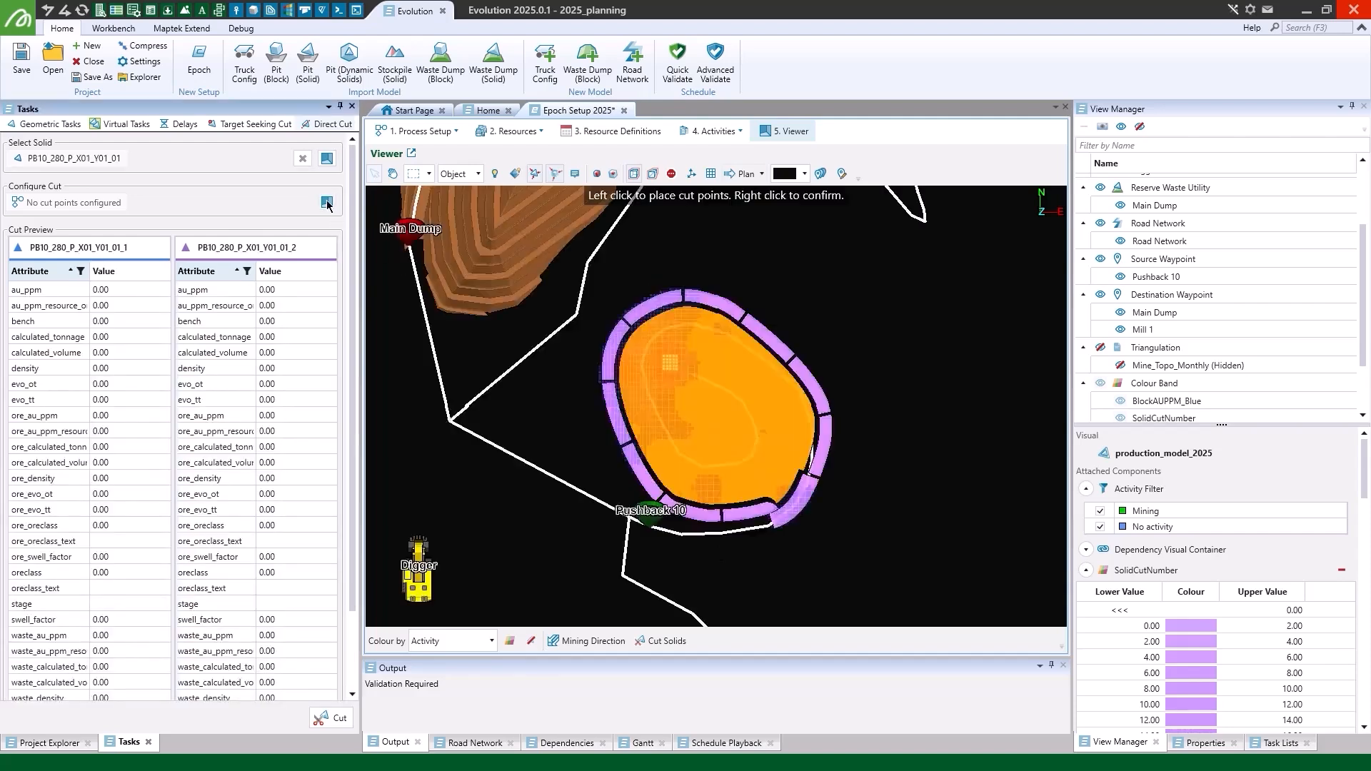
pyautogui.click(884, 501)
pyautogui.click(756, 465)
pyautogui.click(701, 432)
pyautogui.click(707, 312)
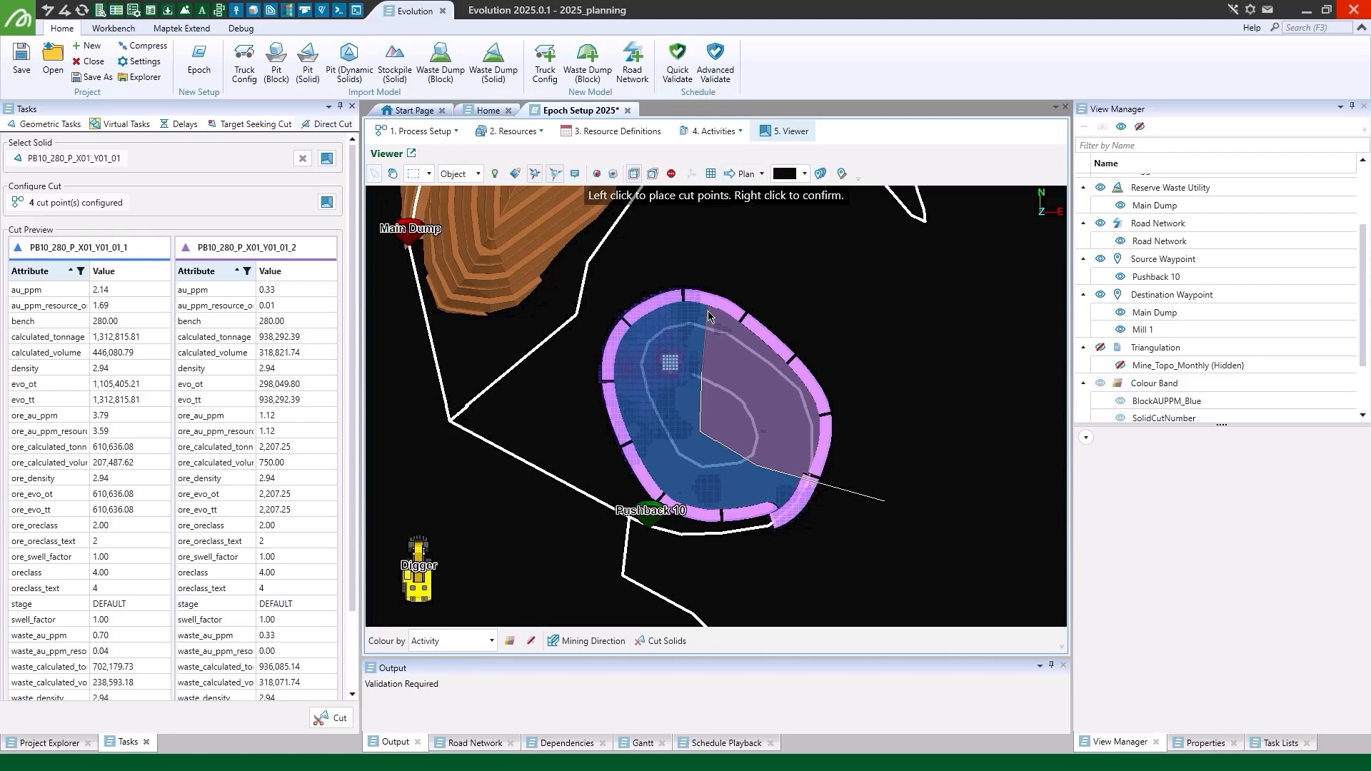
pyautogui.click(717, 274)
pyautogui.rightClick(716, 273)
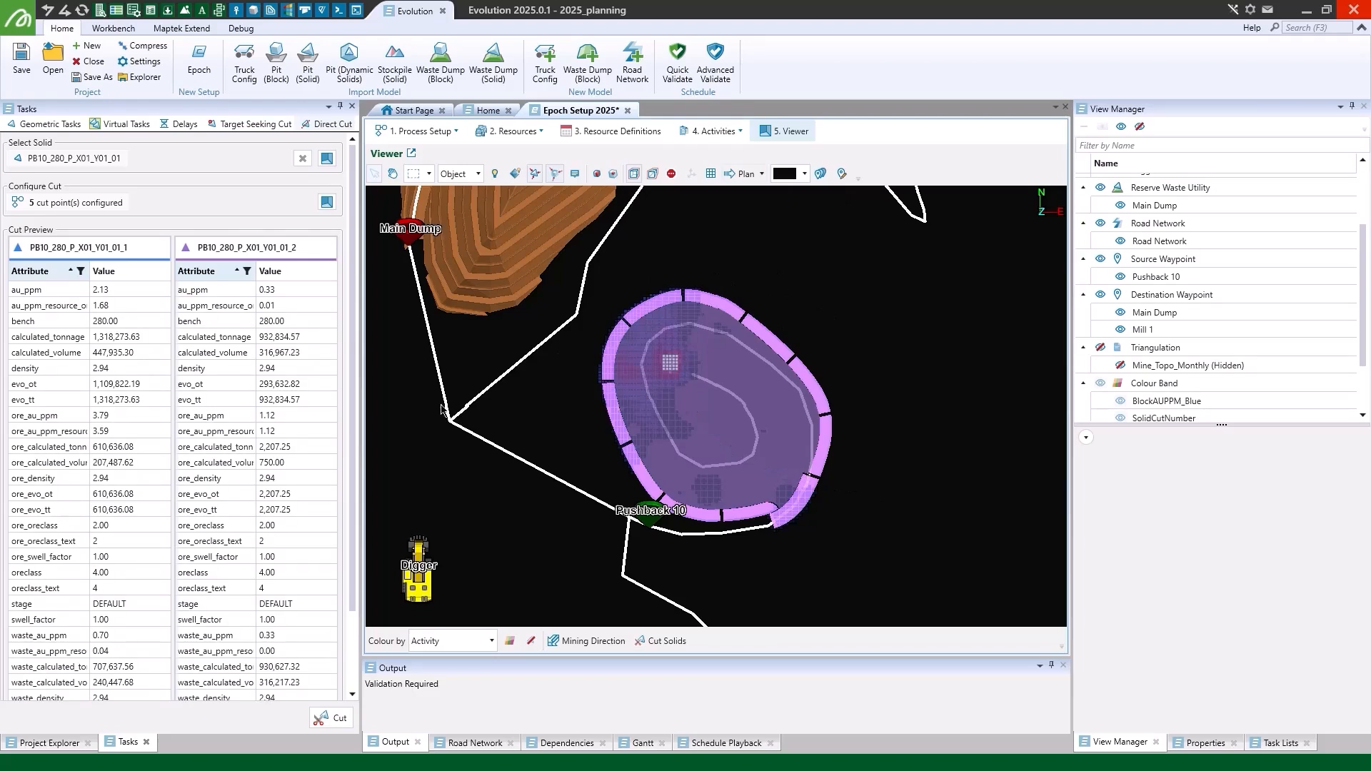
pyautogui.click(330, 718)
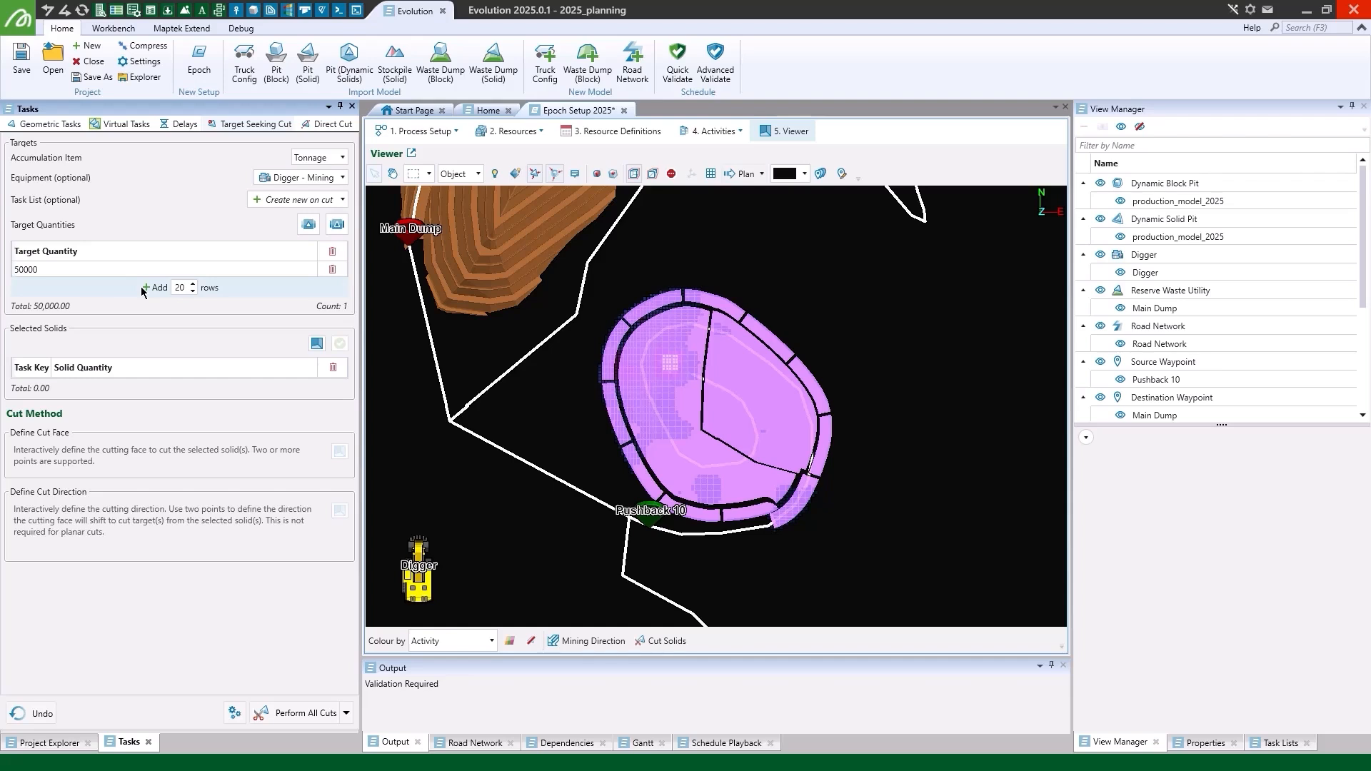
# - Add 20 target quantity rows of 50000 for the target seeking cut and select the western part of the central solid
pyautogui.click(142, 290)
pyautogui.click(317, 406)
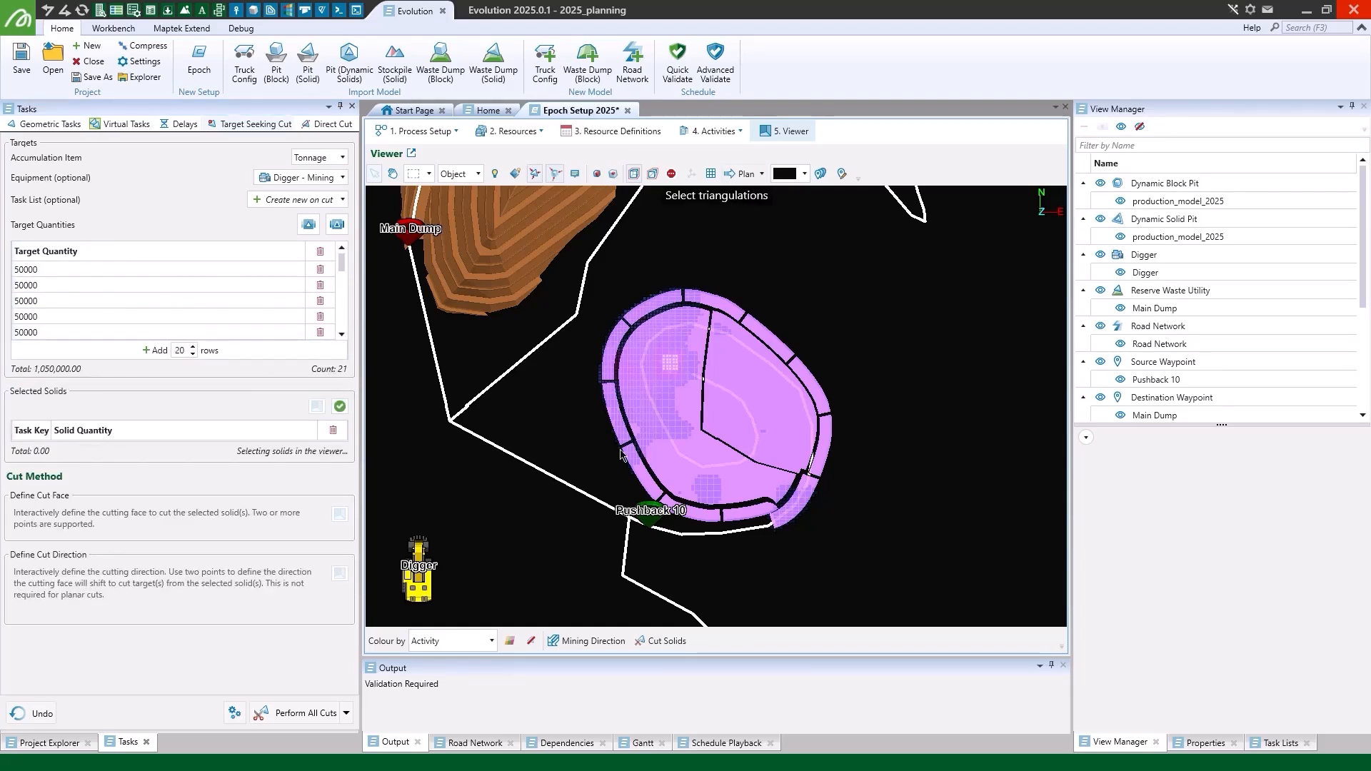
pyautogui.click(689, 458)
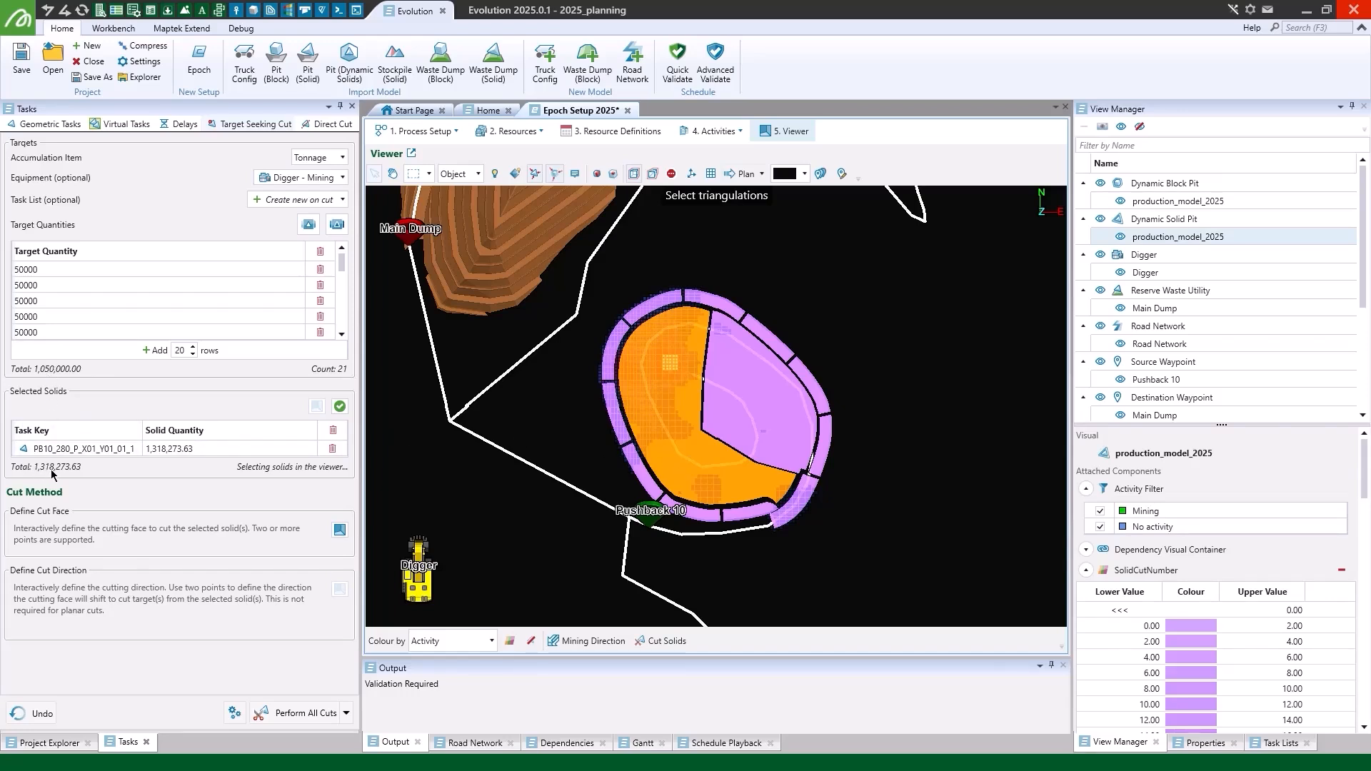
pyautogui.click(340, 406)
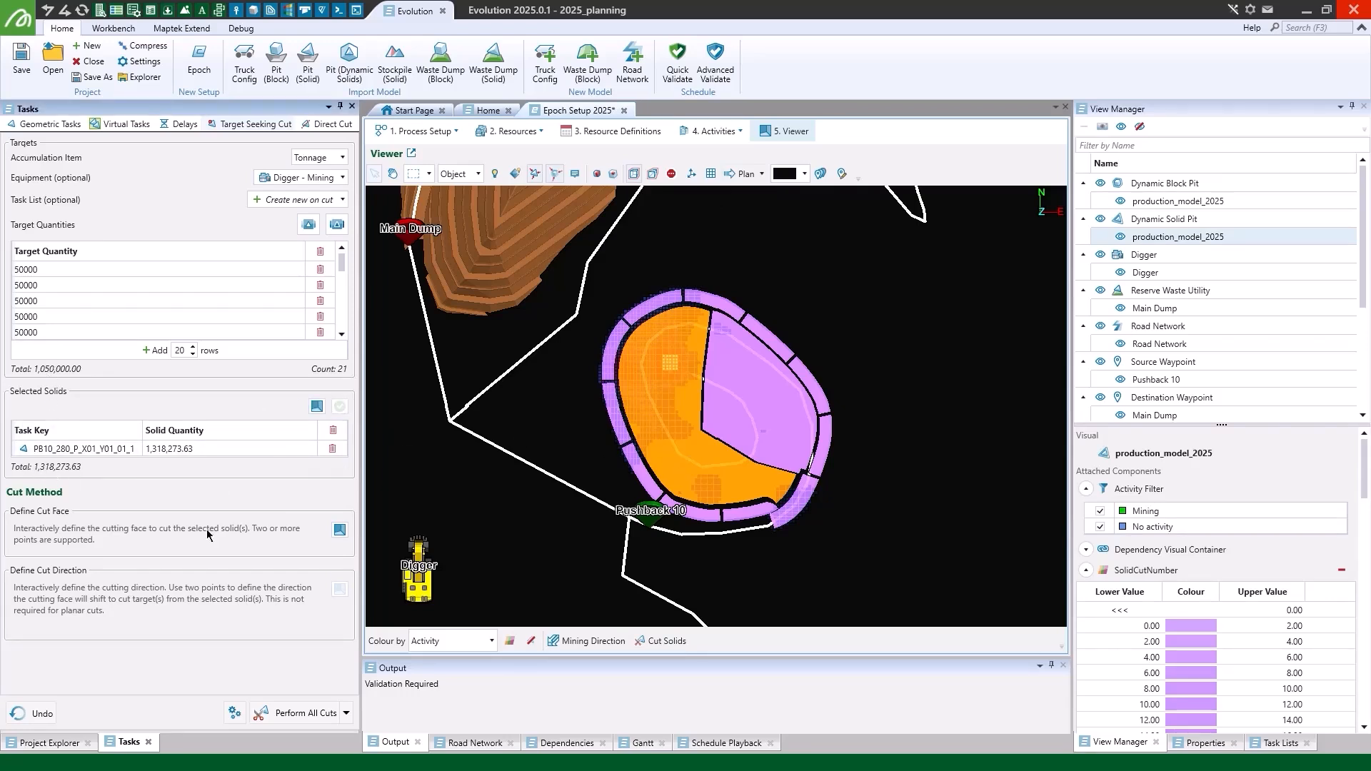
# - Draw a curved cut face southeast of the pit and define the cut direction northwest towards the pit's centre
pyautogui.click(340, 531)
pyautogui.click(772, 610)
pyautogui.click(777, 582)
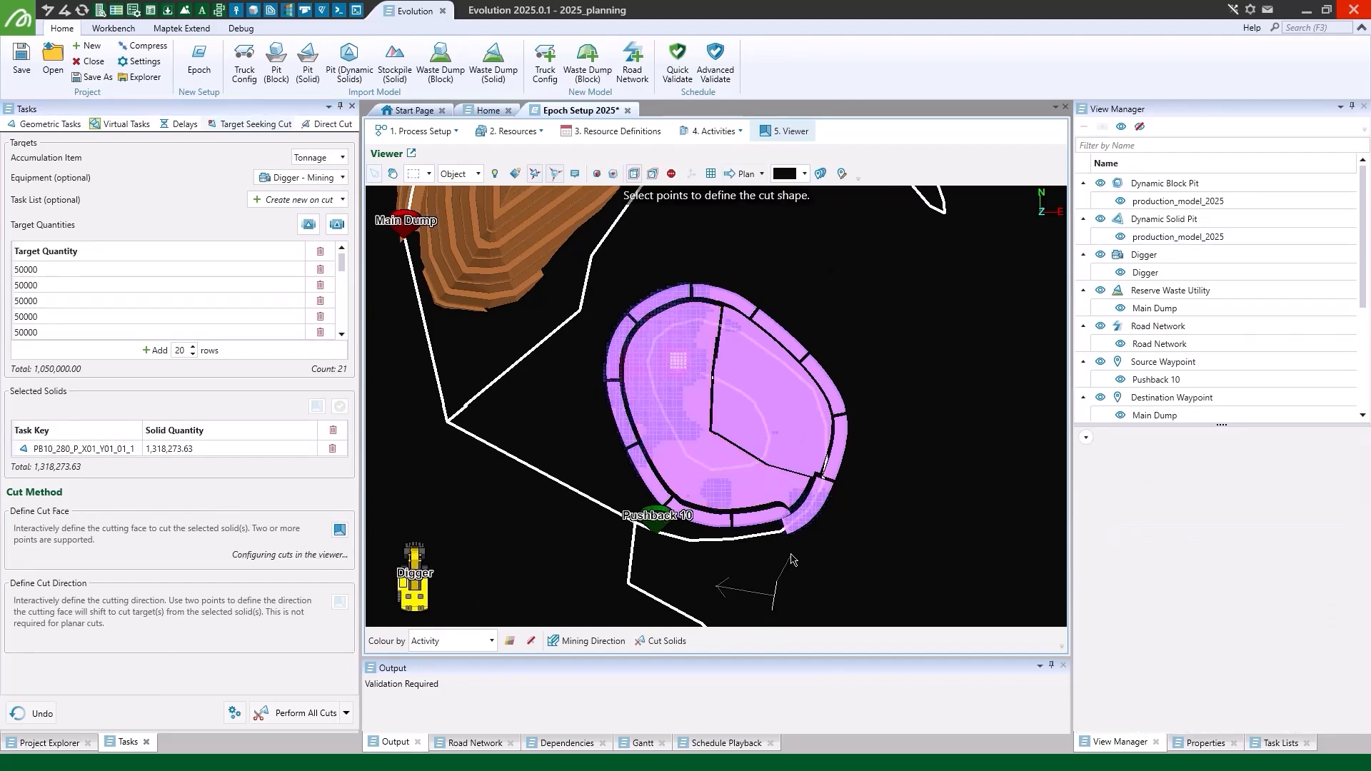
pyautogui.click(793, 555)
pyautogui.click(816, 535)
pyautogui.click(843, 517)
pyautogui.click(890, 506)
pyautogui.rightClick(915, 498)
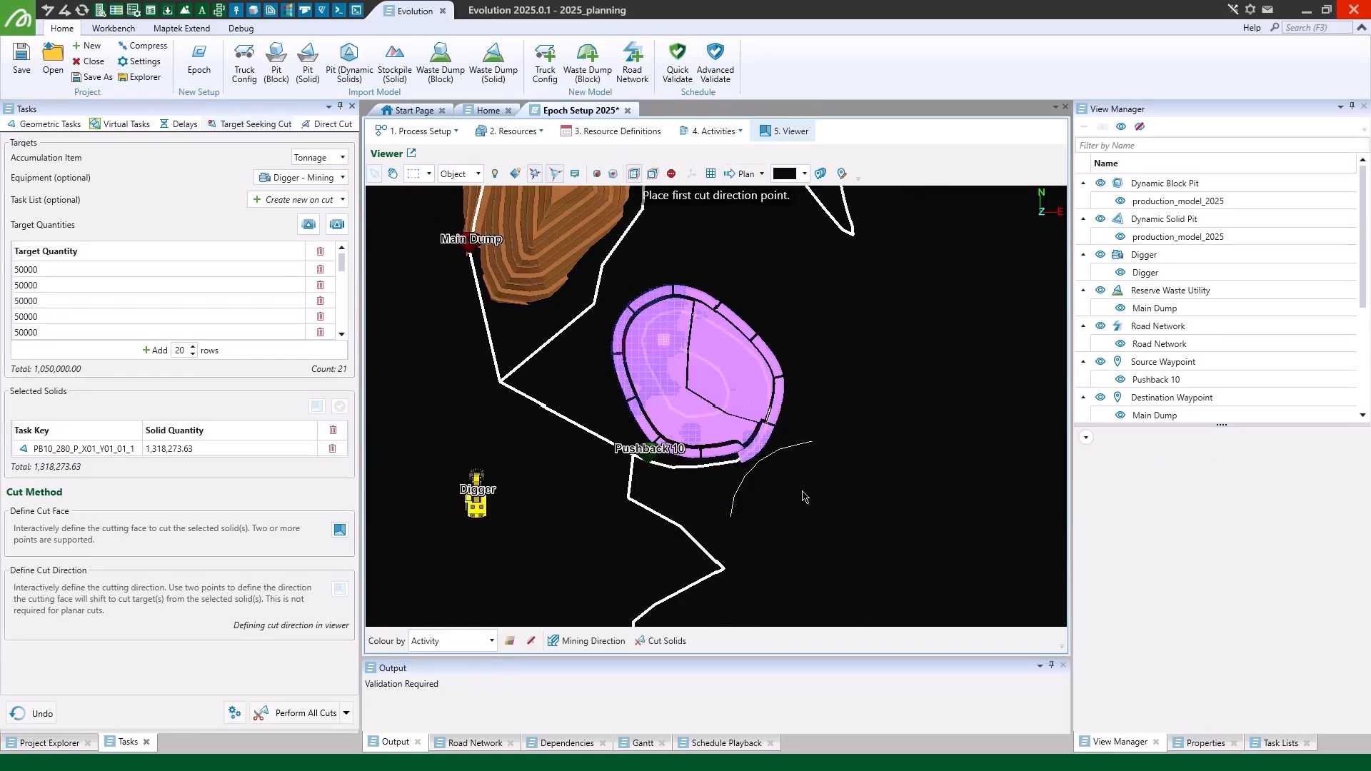
pyautogui.click(803, 492)
pyautogui.click(689, 401)
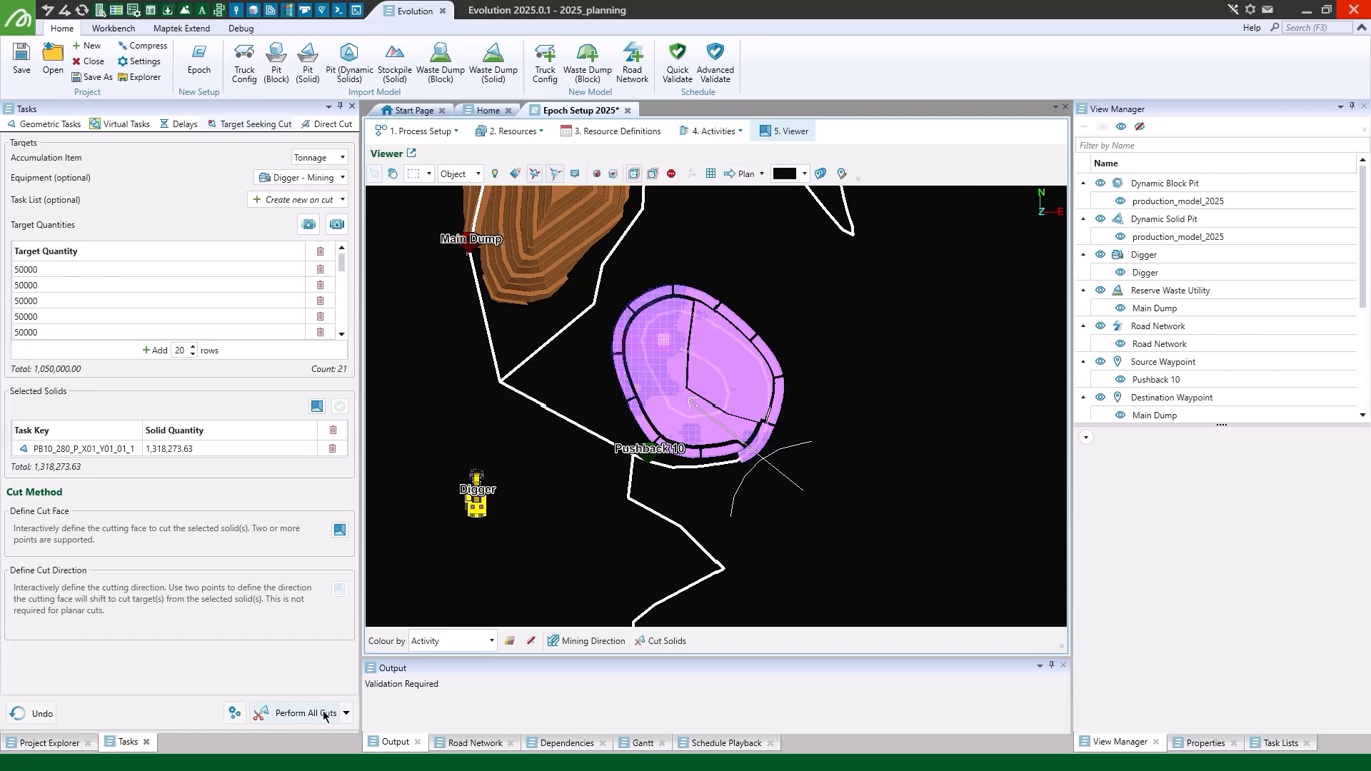
# - Switch cutting to Cut Single Target, show the task lists, and cut the first two 50000 targets
pyautogui.click(346, 712)
pyautogui.click(388, 751)
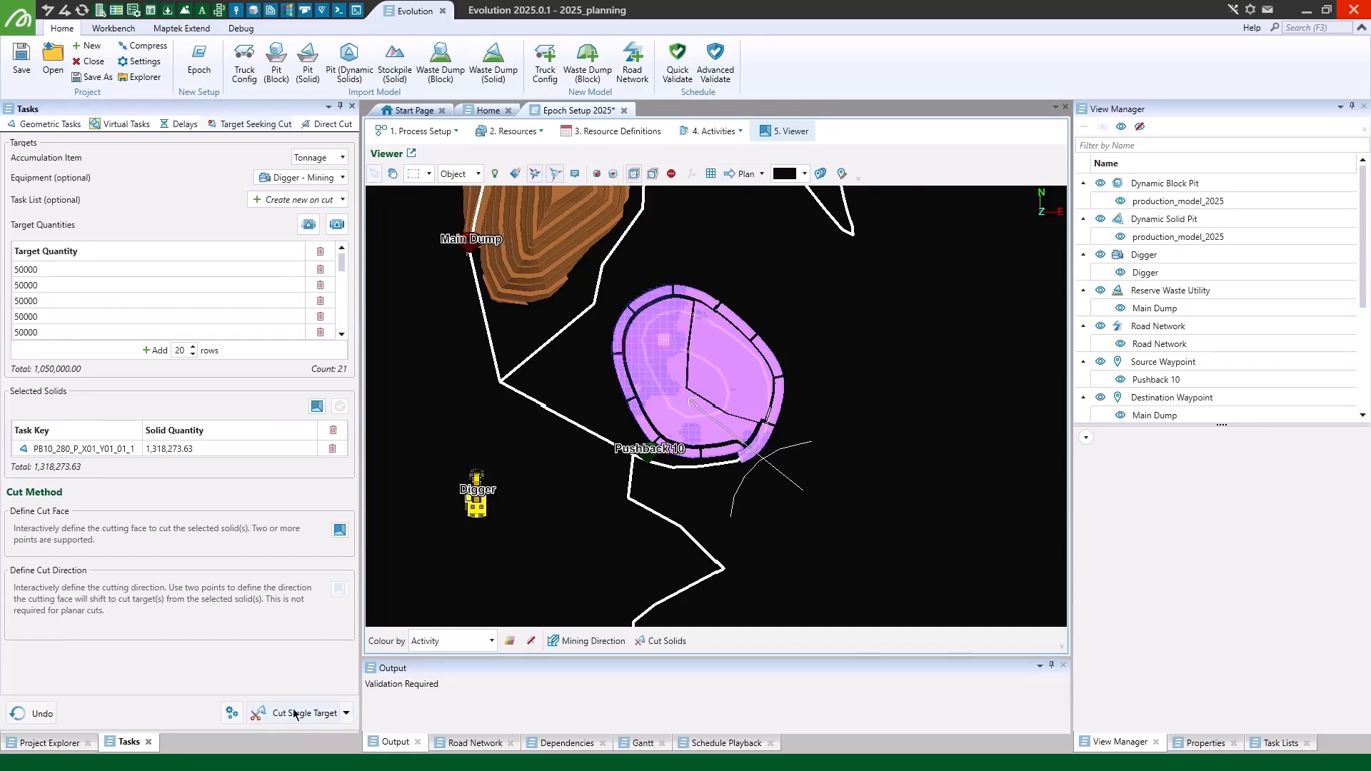
pyautogui.click(1281, 743)
pyautogui.click(266, 714)
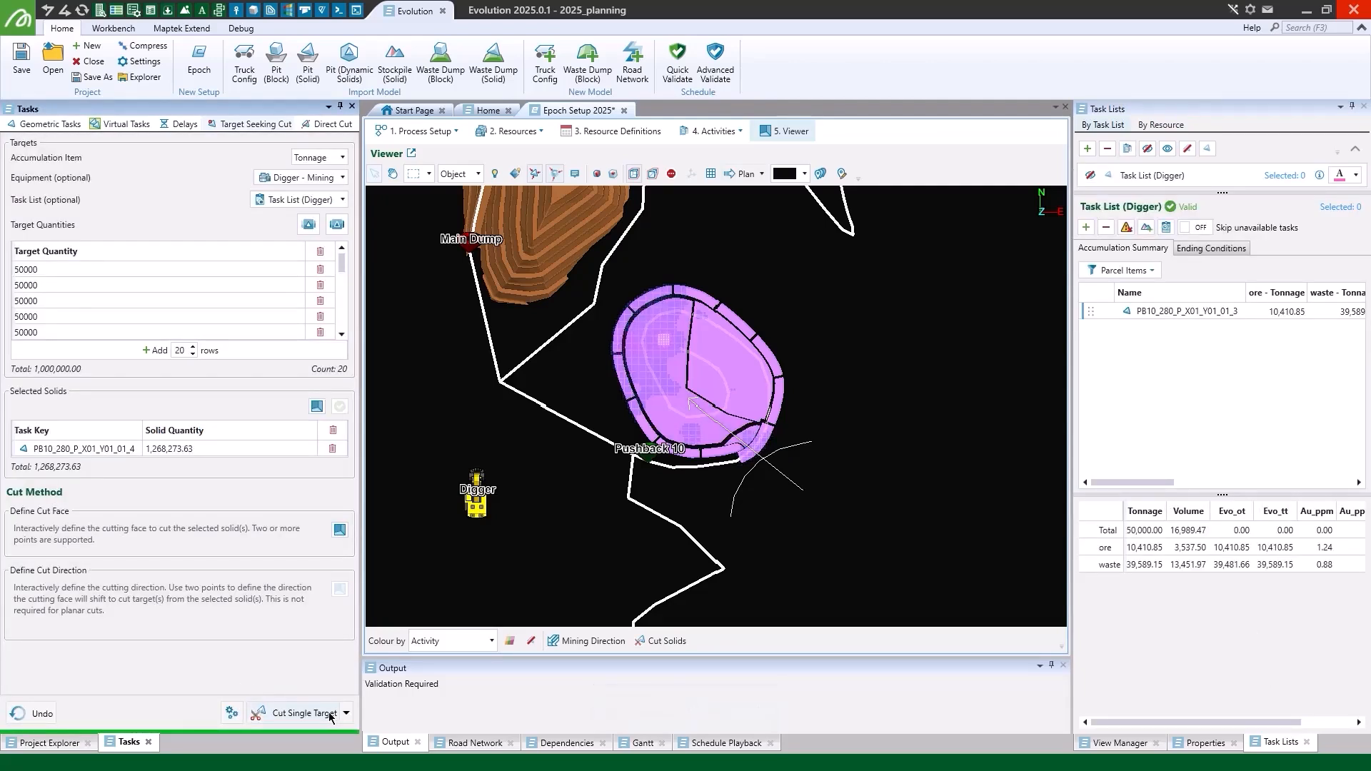
pyautogui.click(293, 713)
# - Perform all remaining target cuts and review the resulting tasks in Task List (Digger)
pyautogui.click(346, 715)
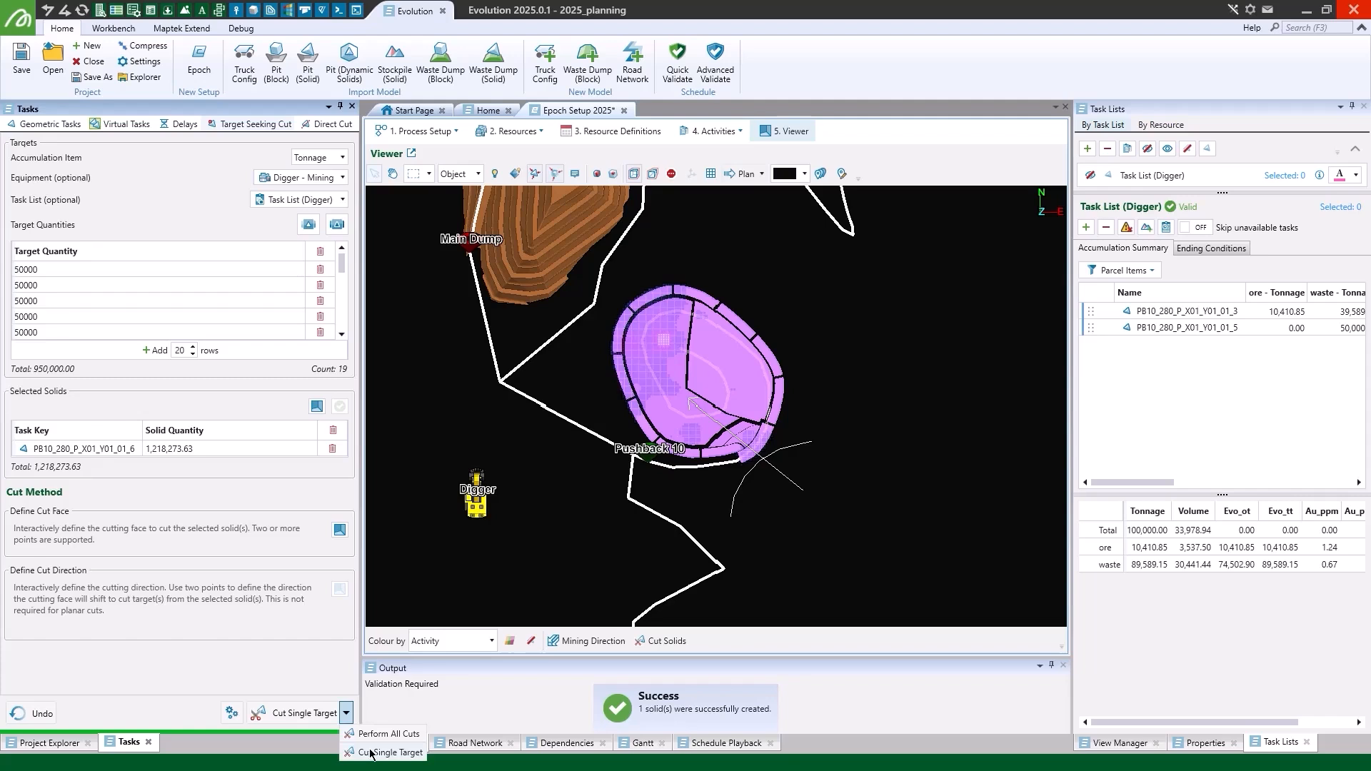
pyautogui.click(302, 718)
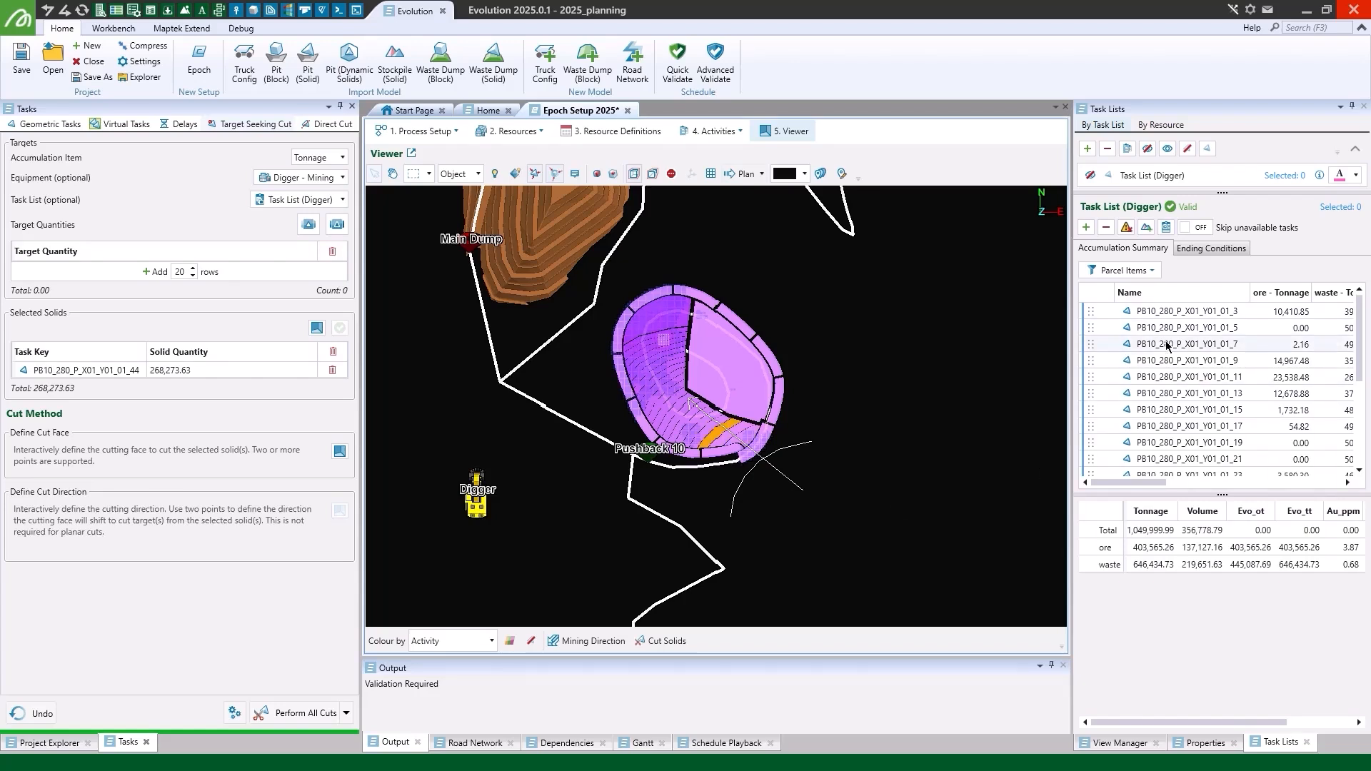
pyautogui.scroll(-1, 1175, 448)
pyautogui.scroll(-2, 1186, 444)
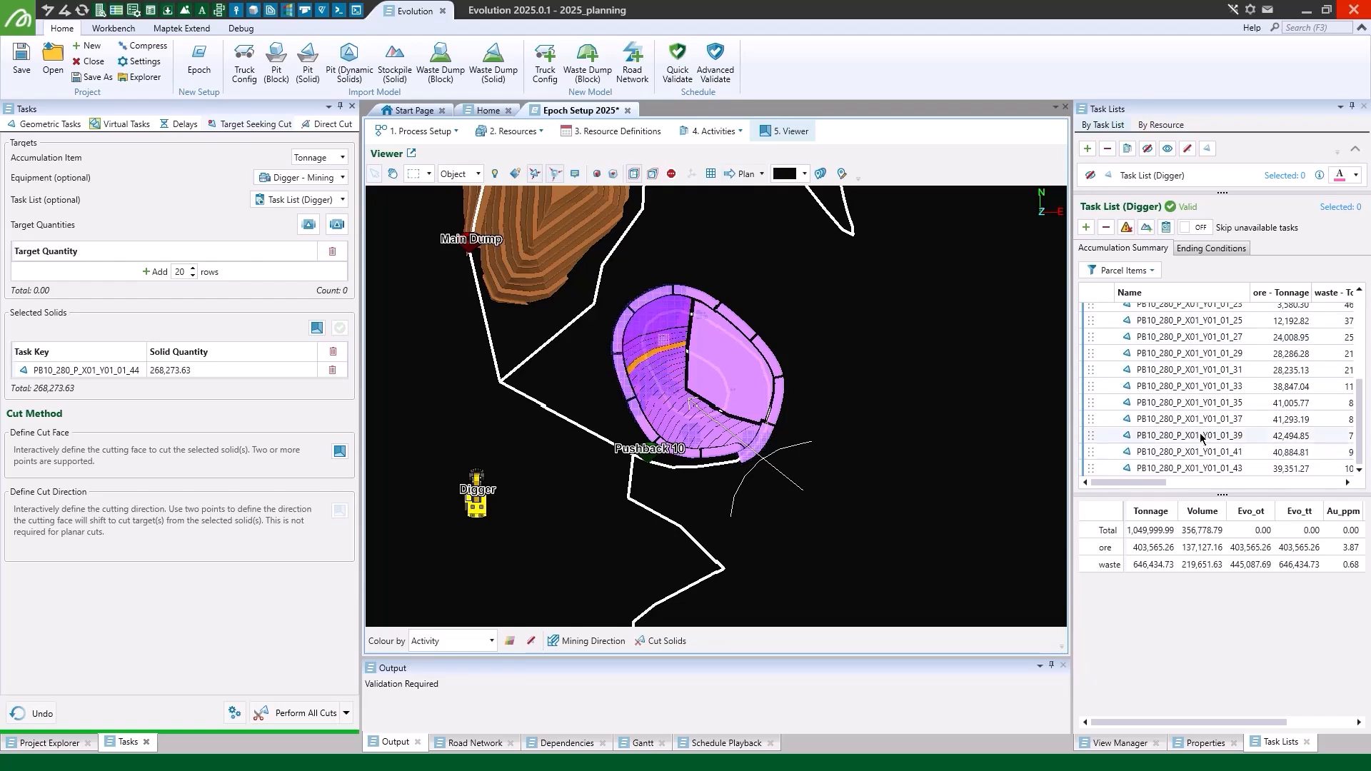
# - Widen the task list and filter its parcel items to ore tonnage, ore volume, waste tonnage and waste volume
pyautogui.moveTo(1073, 383); pyautogui.dragTo(874, 386)
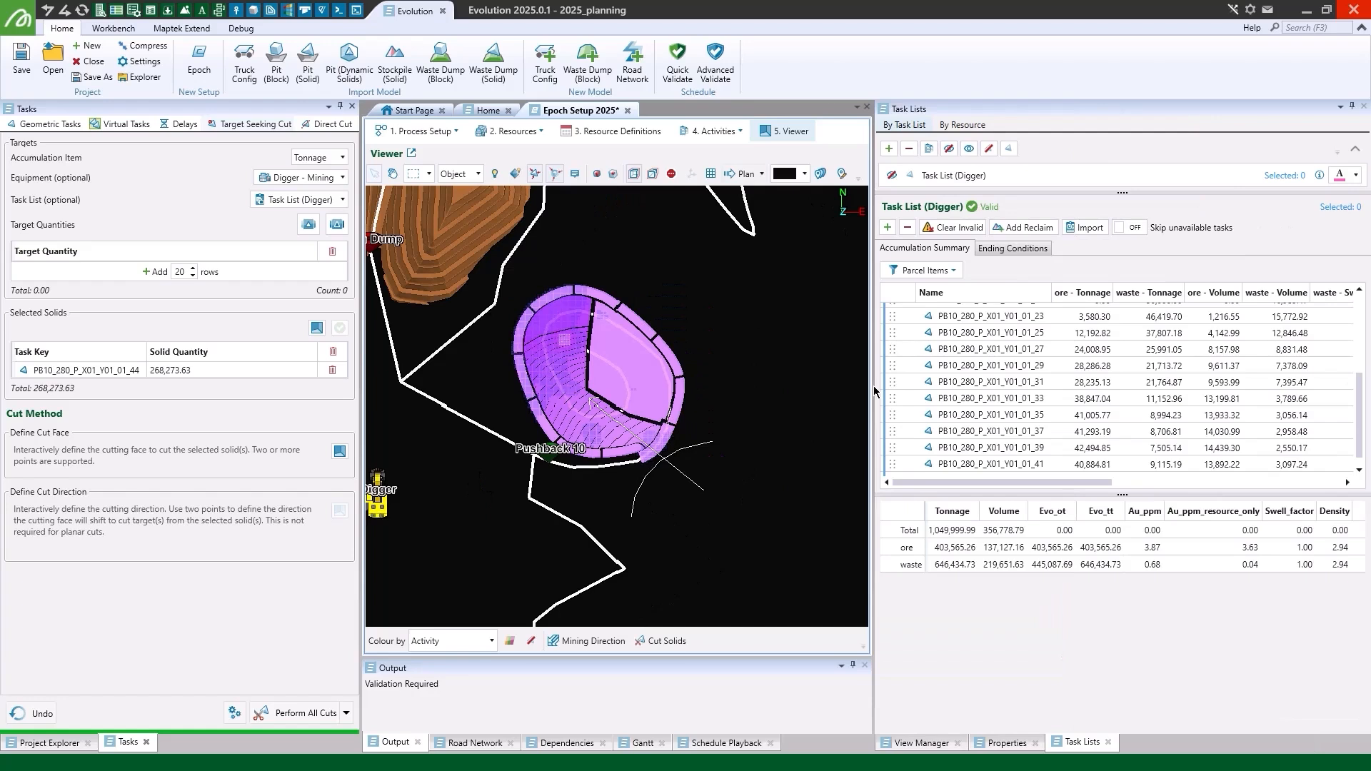
pyautogui.click(925, 270)
pyautogui.click(940, 431)
pyautogui.click(940, 450)
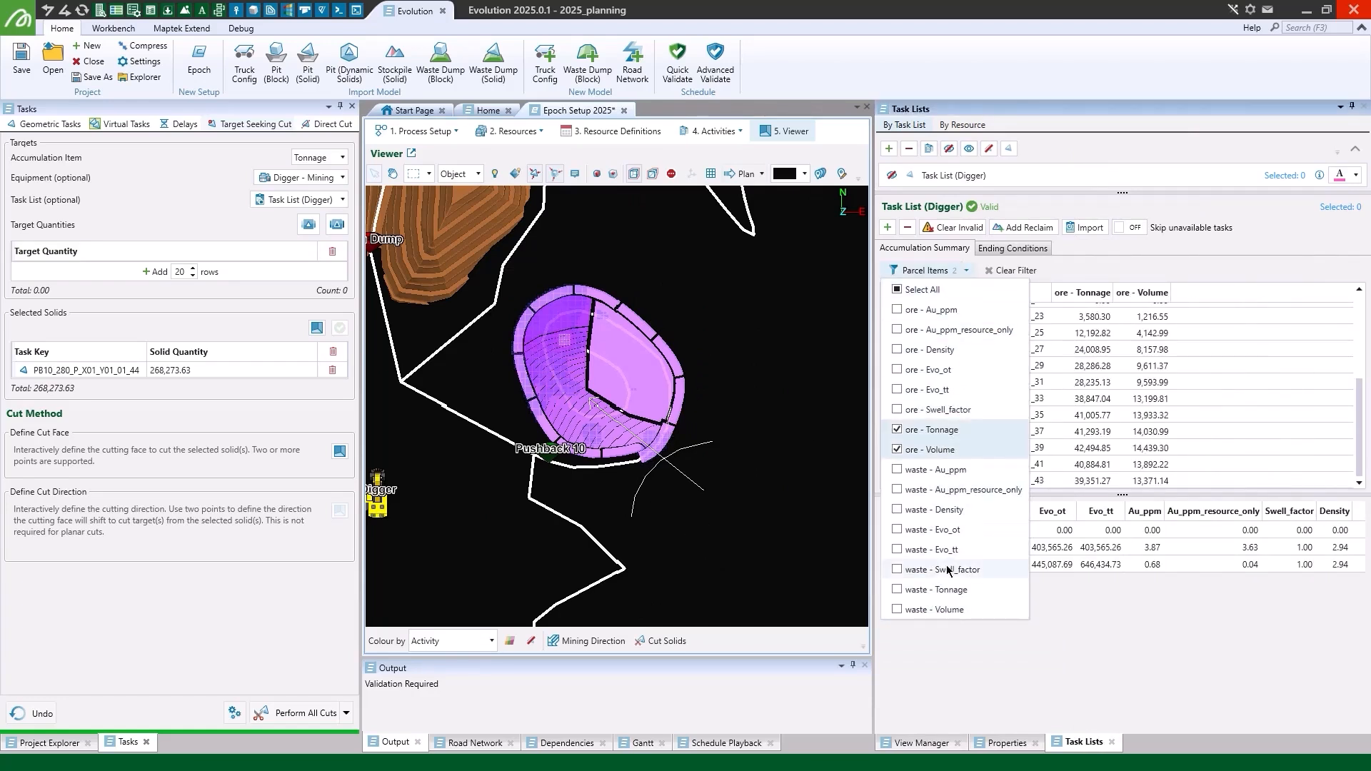
pyautogui.click(949, 590)
pyautogui.click(950, 609)
pyautogui.click(1143, 264)
# - Select the four tasks ending in 27, 29, 31 and 33 to examine their combined tonnages and pit location
pyautogui.click(977, 352)
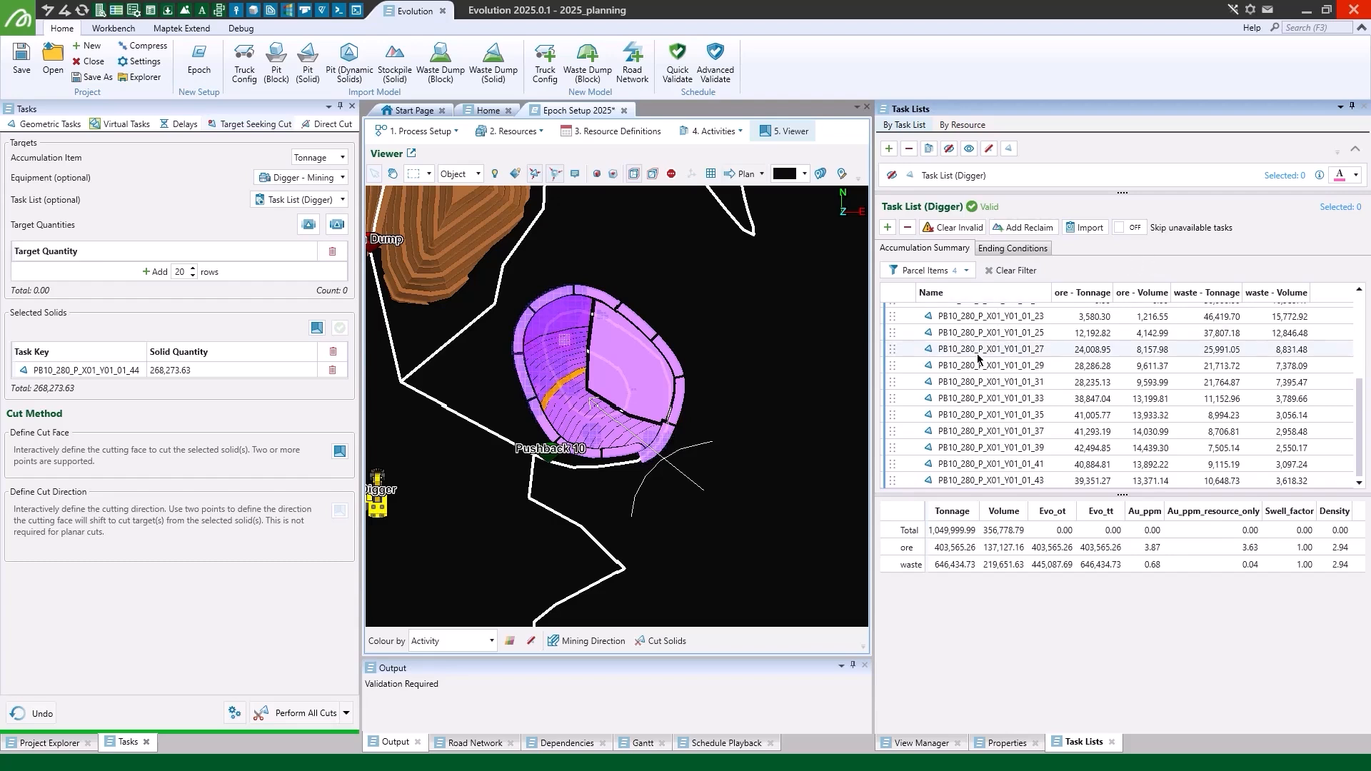
pyautogui.keyDown('ctrl'); pyautogui.click(973, 367); pyautogui.keyUp('ctrl')
pyautogui.keyDown('ctrl'); pyautogui.click(969, 383); pyautogui.keyUp('ctrl')
pyautogui.keyDown('ctrl'); pyautogui.click(969, 400); pyautogui.keyUp('ctrl')
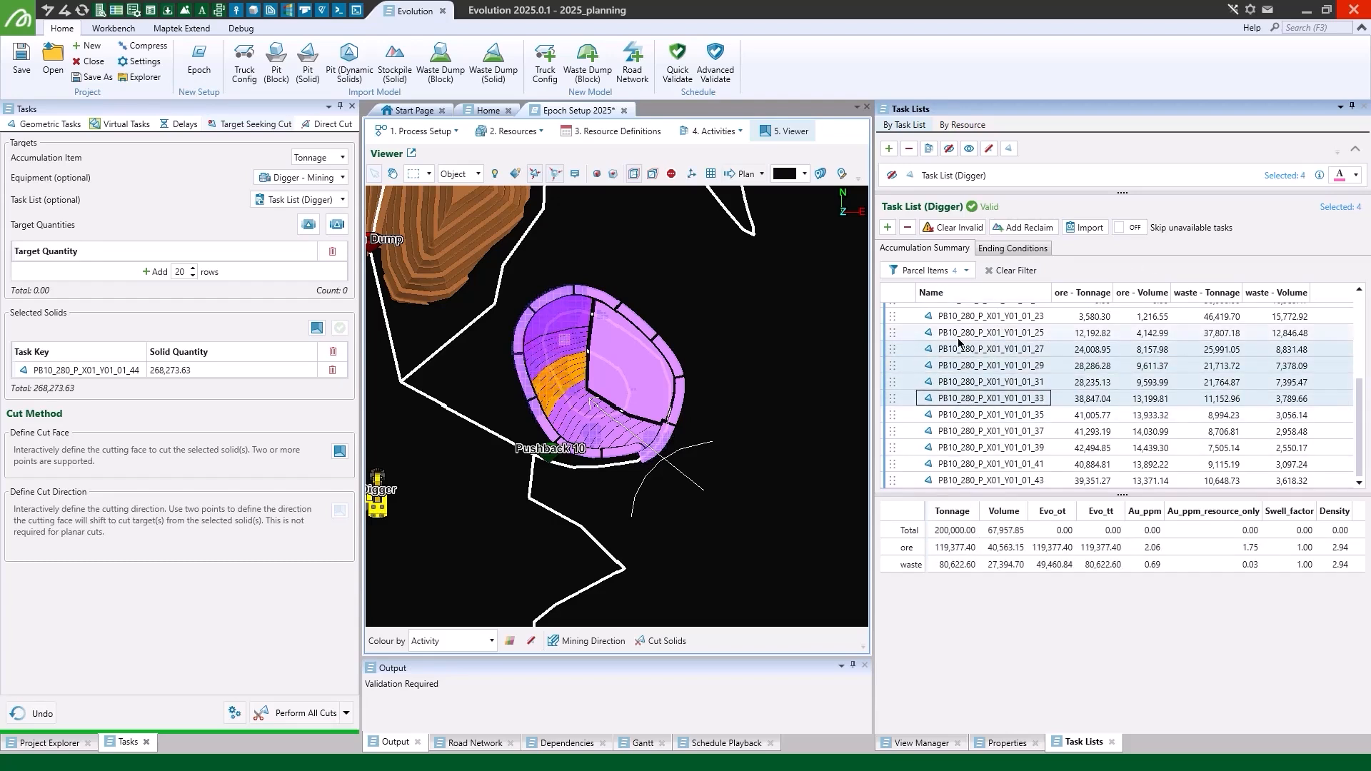
# - Narrow the task list and the cutting tasks area, and return to the project explorer
pyautogui.moveTo(872, 370); pyautogui.dragTo(1087, 376)
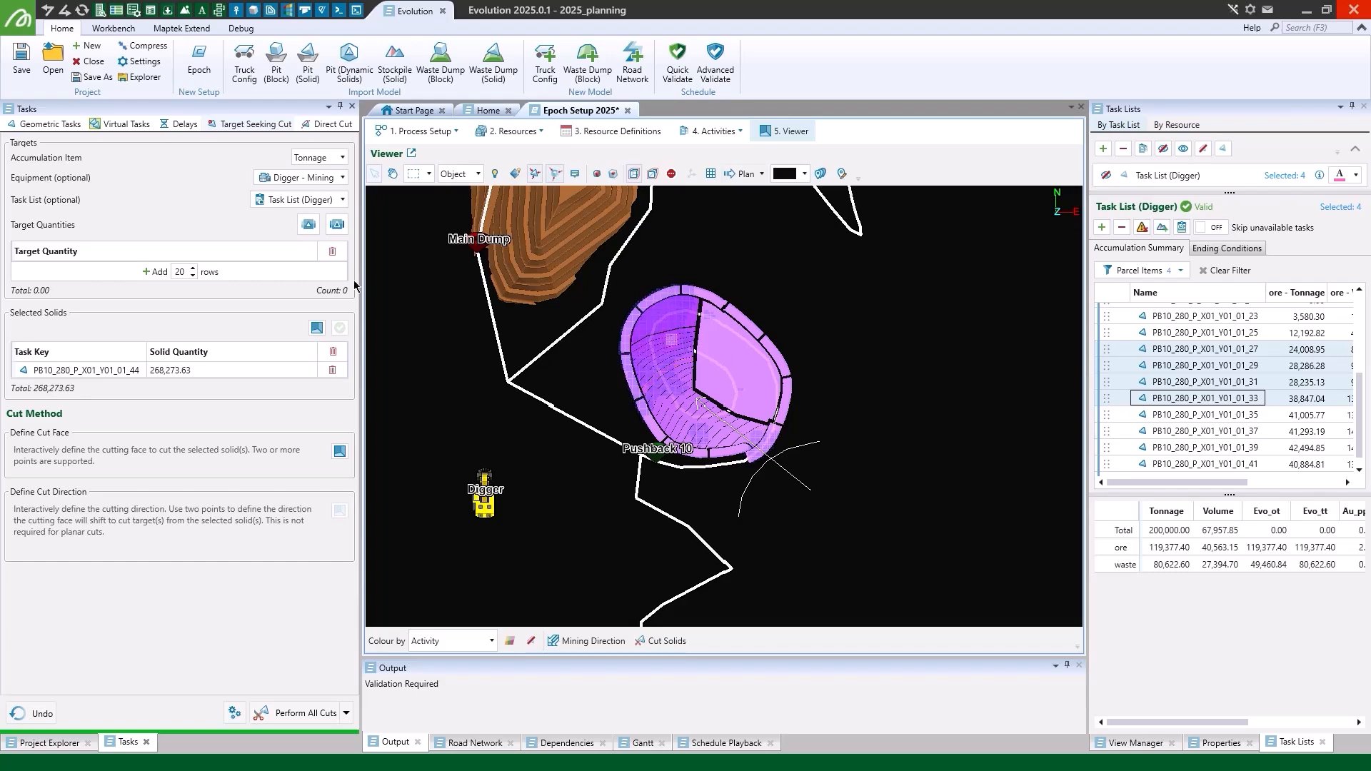
pyautogui.moveTo(361, 289); pyautogui.dragTo(200, 257)
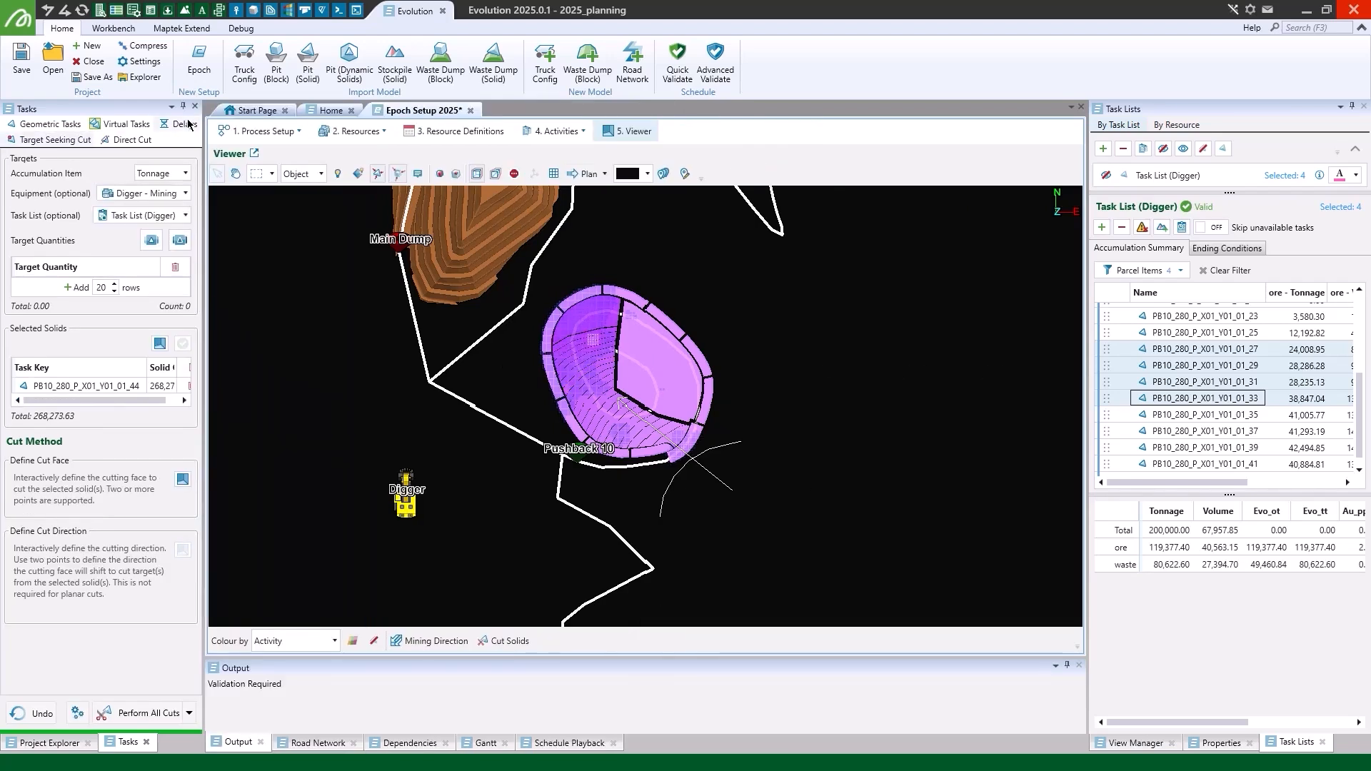
pyautogui.click(195, 106)
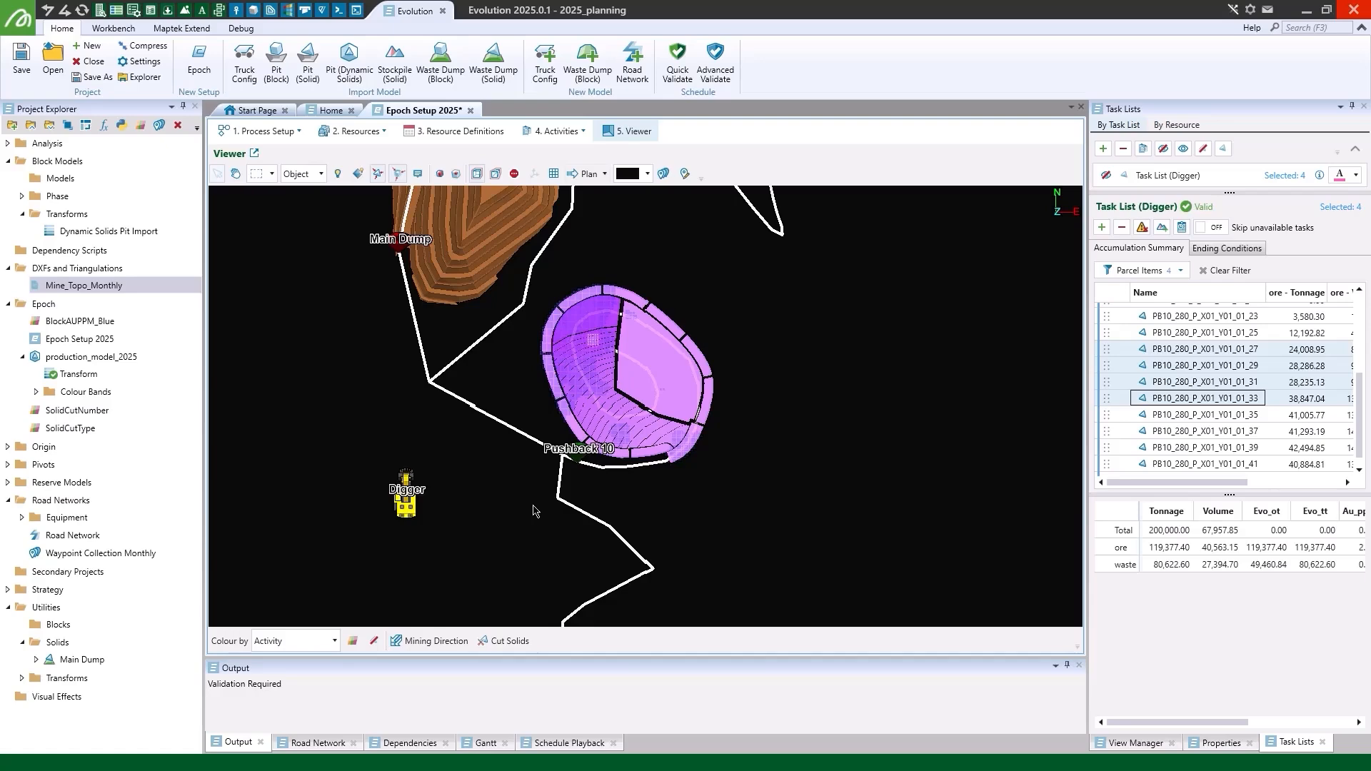
# - Show the enlarged schedule playback and run Quick Validate on Epoch Setup 2025
pyautogui.click(572, 743)
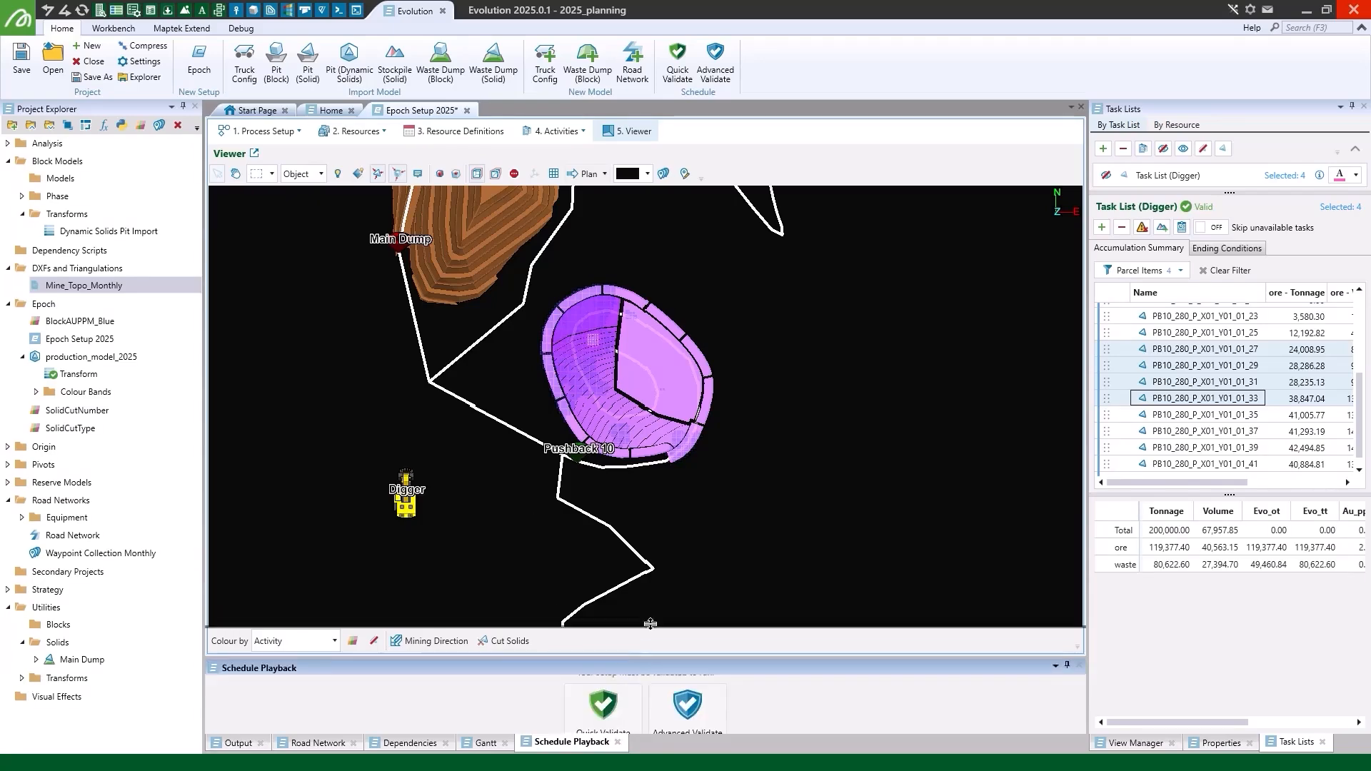
pyautogui.moveTo(655, 659); pyautogui.dragTo(655, 592)
pyautogui.click(603, 675)
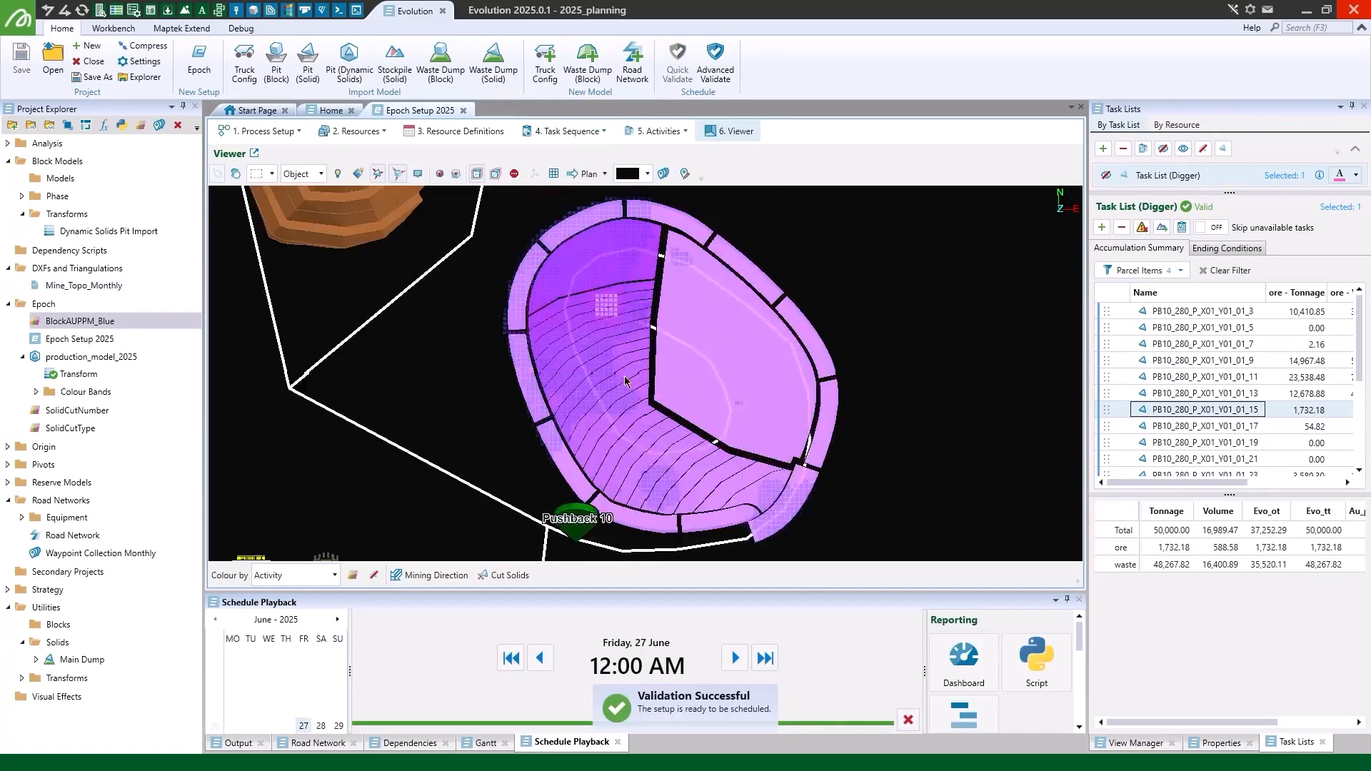
# - Step the schedule forward day by day to 4 July 2025, watching the digger mine the cut solids in 3D
pyautogui.click(734, 658)
pyautogui.click(735, 659)
pyautogui.click(735, 658)
pyautogui.click(735, 658)
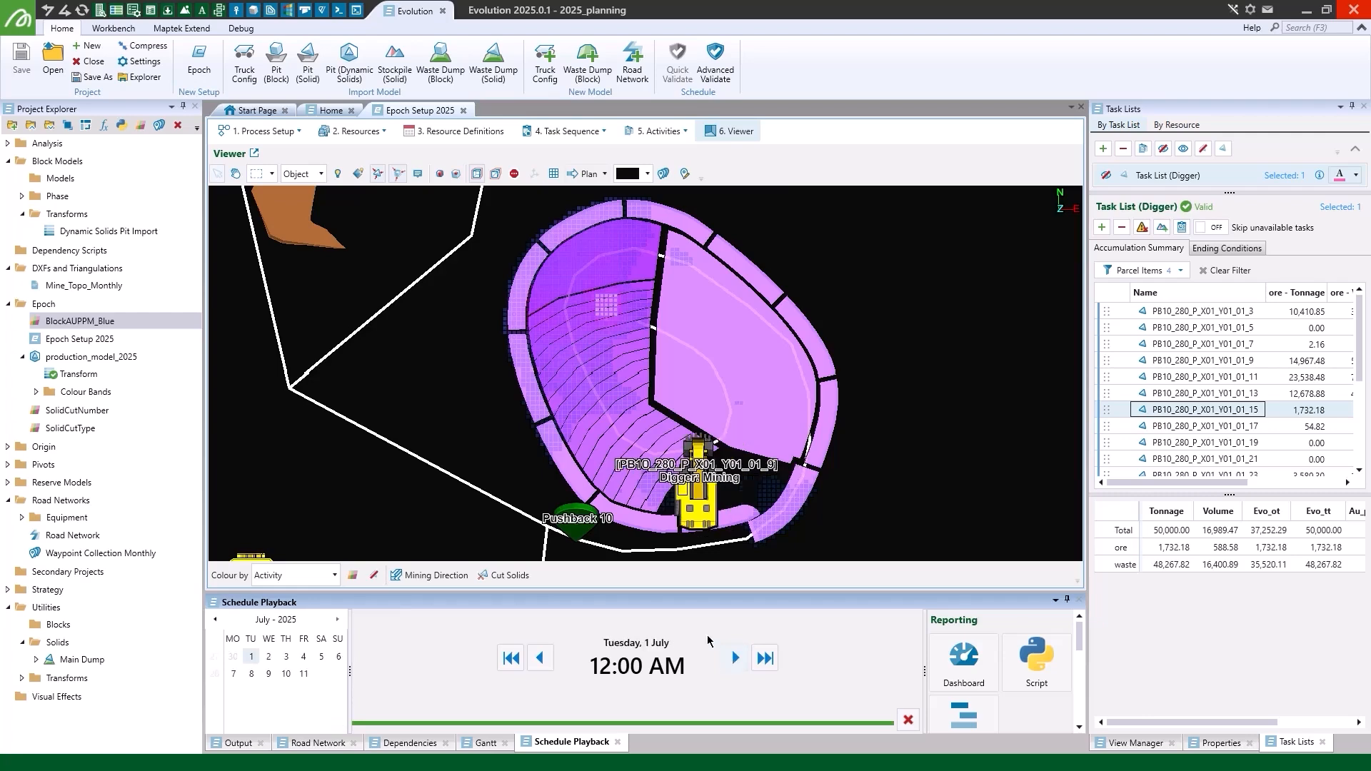
pyautogui.scroll(-3, 478, 430)
pyautogui.click(733, 659)
pyautogui.click(733, 659)
pyautogui.moveTo(572, 464)
pyautogui.mouseDown(button='right')
pyautogui.moveTo(653, 483)
pyautogui.moveTo(574, 444)
pyautogui.mouseUp(button='right')
pyautogui.scroll(3, 573, 444)
pyautogui.click(735, 659)
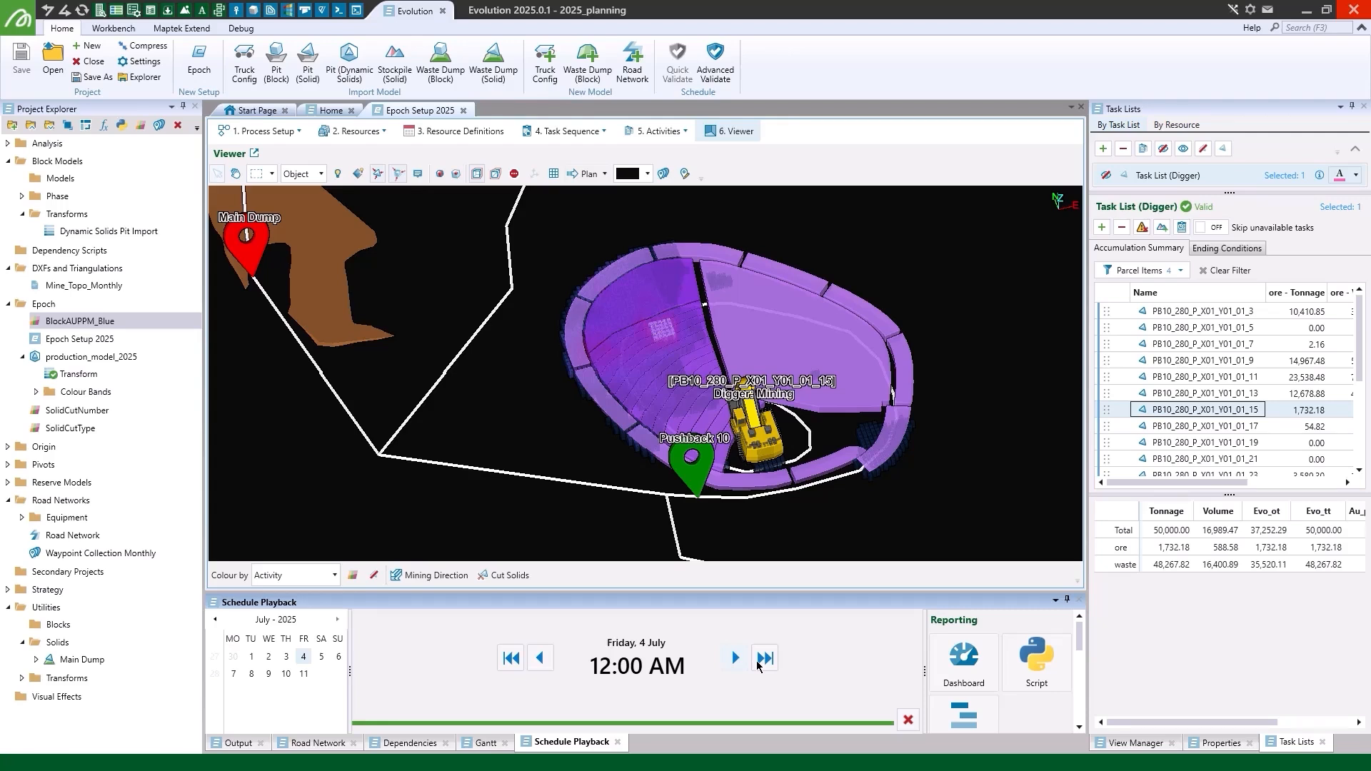
# - Create a live dashboard report for the schedule and advance the playback to 6 July 2025
pyautogui.click(962, 665)
pyautogui.click(771, 490)
pyautogui.click(734, 666)
pyautogui.click(734, 666)
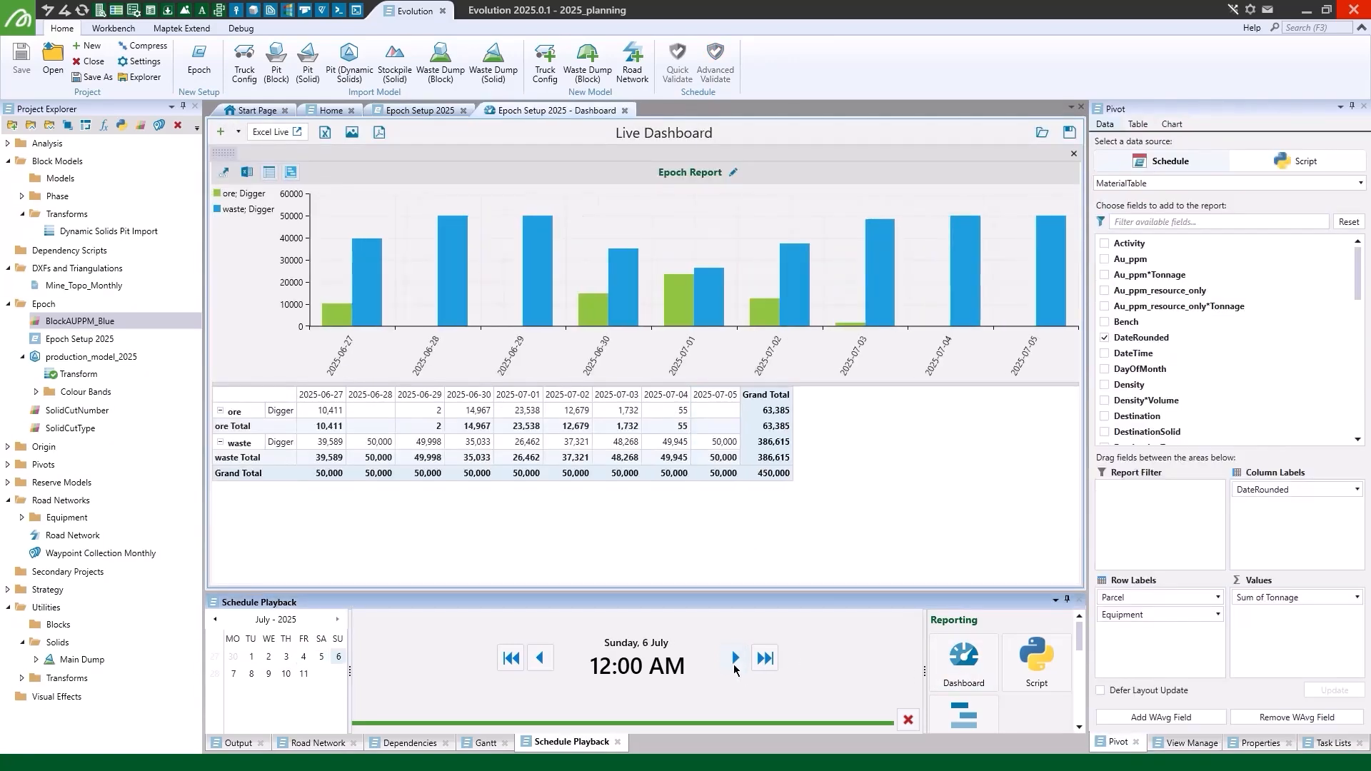
# - Dock the dashboard beside the 3D viewer and advance the schedule playback to 19 July 2025
pyautogui.moveTo(567, 112); pyautogui.dragTo(1059, 357)
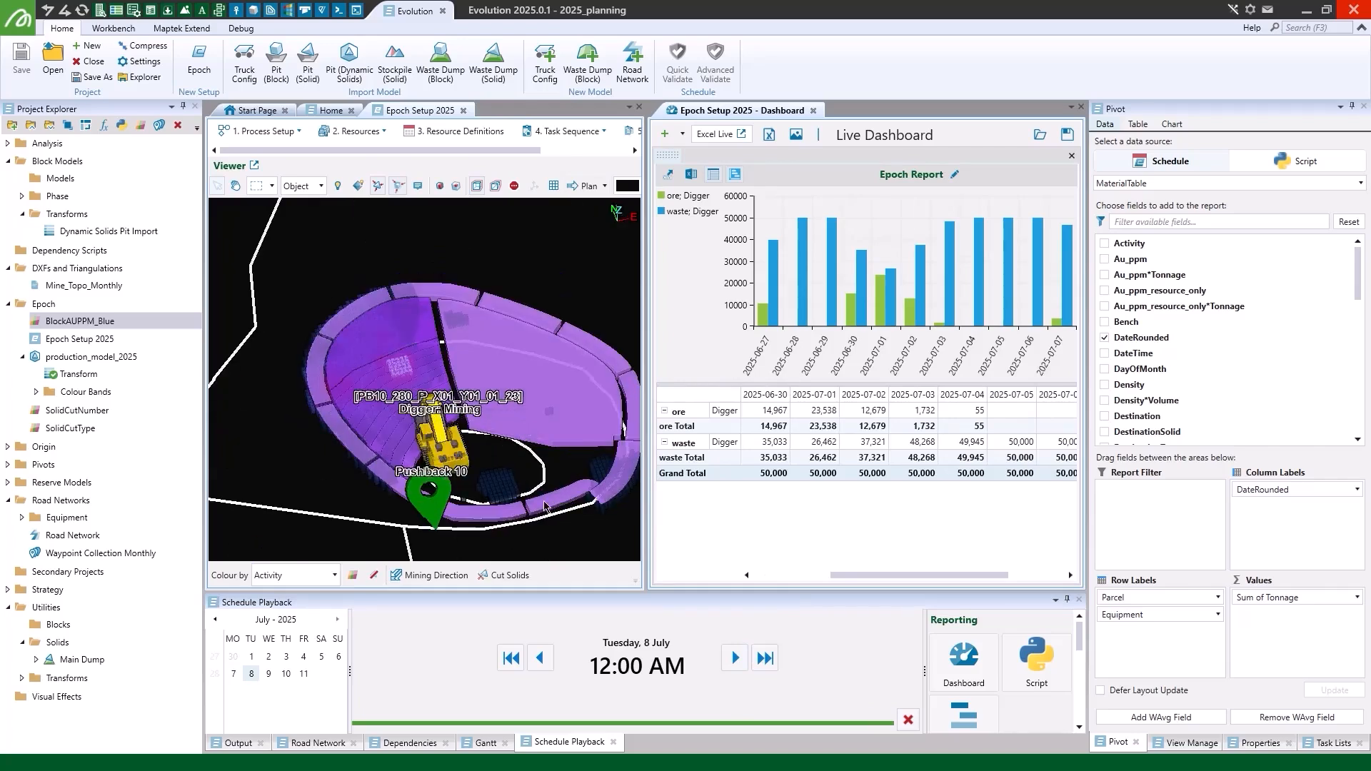
pyautogui.click(735, 659)
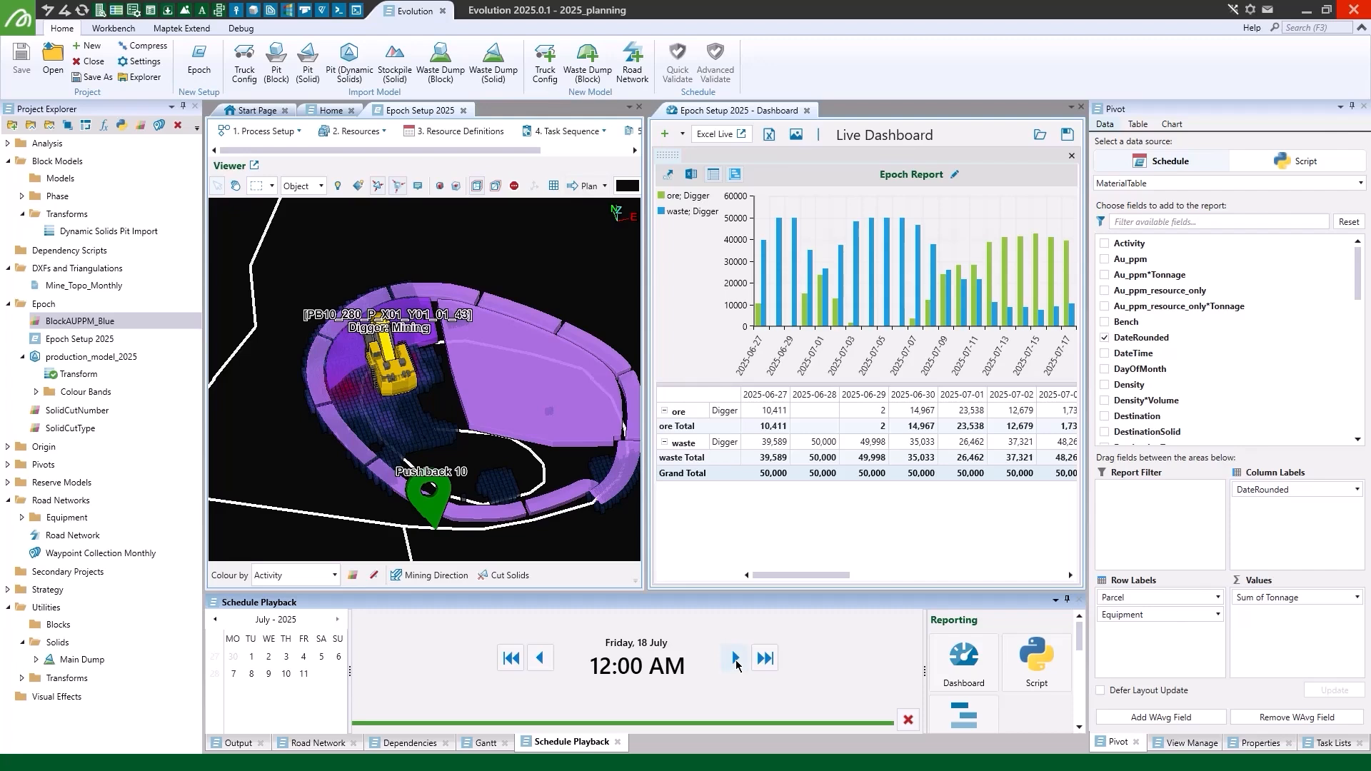
pyautogui.click(736, 657)
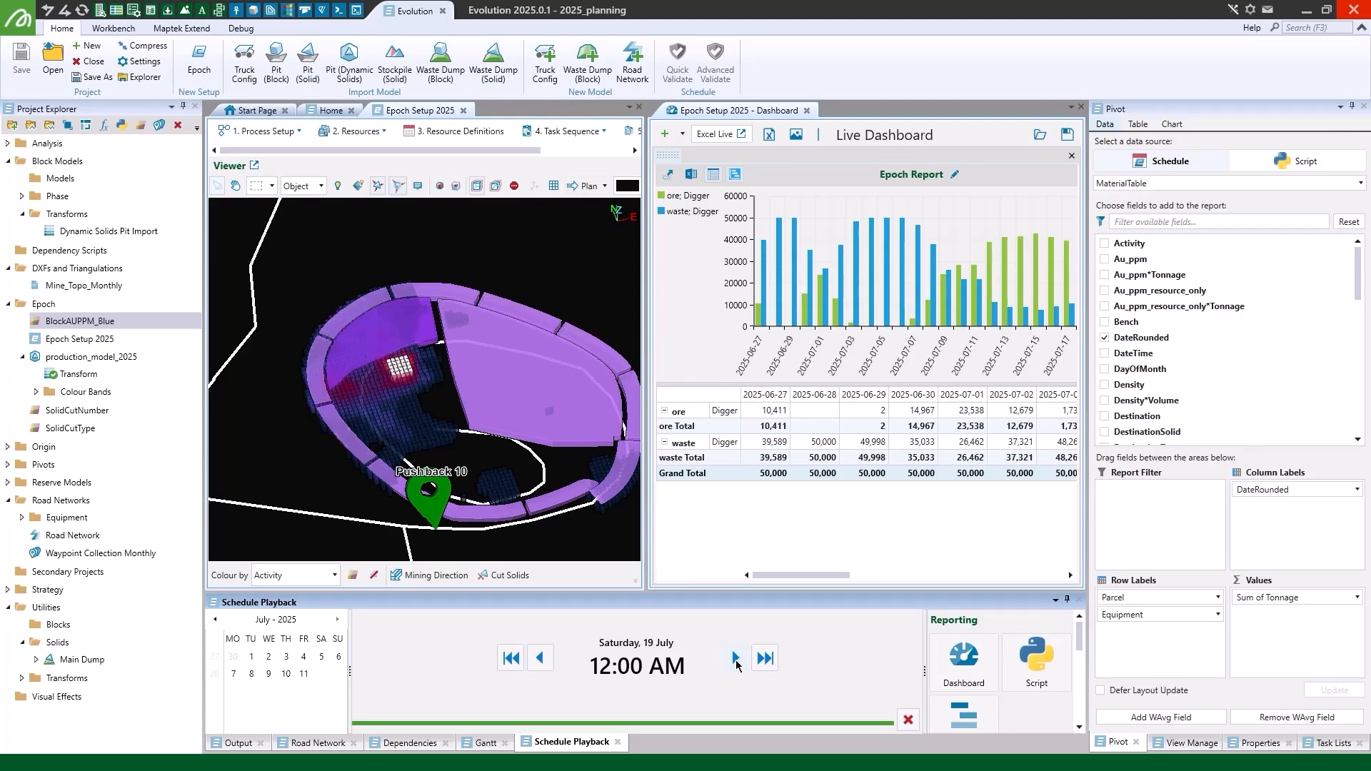